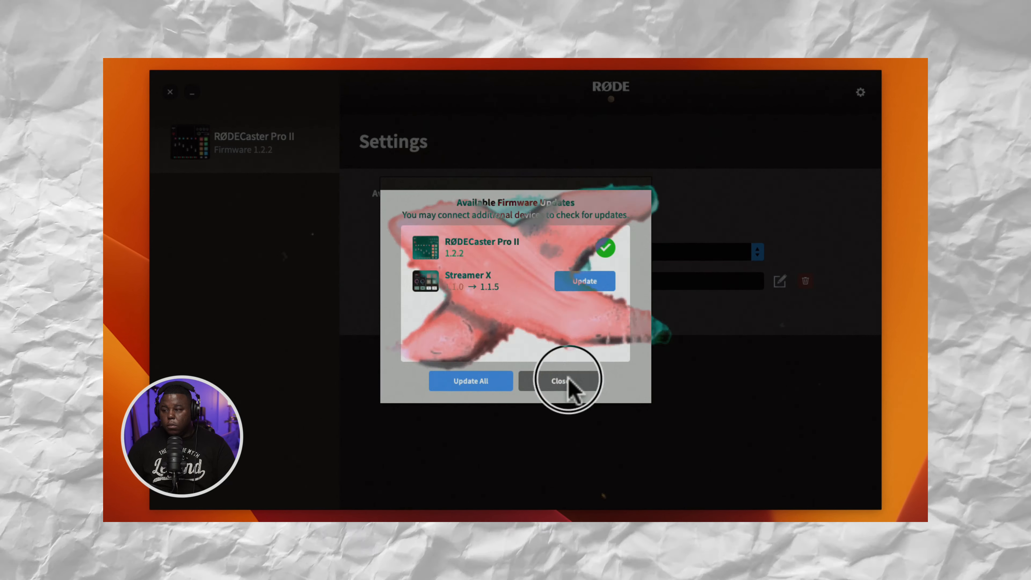
Check the connected RØDE devices for available firmware updates in the settings, and close the update list.
click(568, 380)
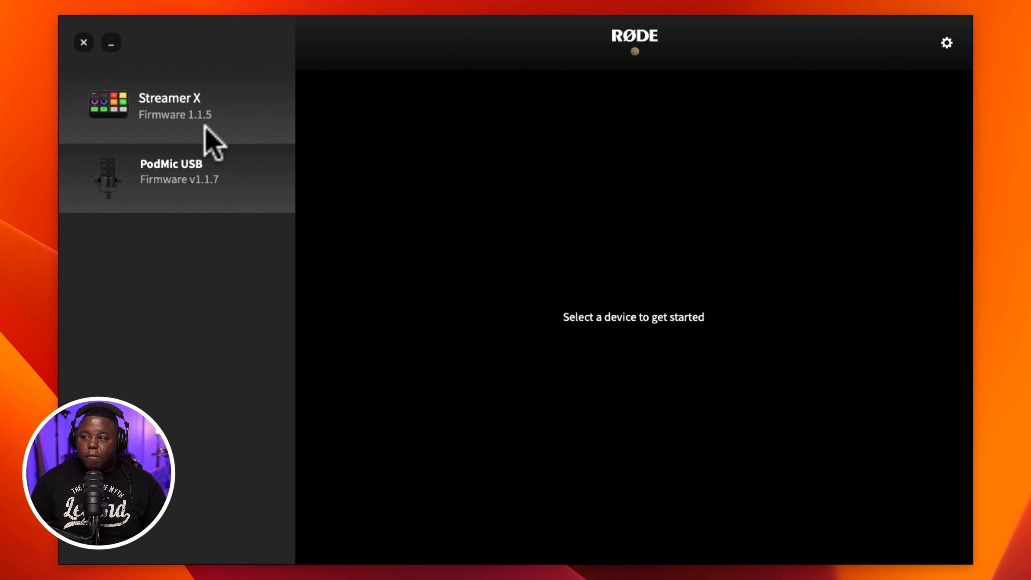
click(949, 43)
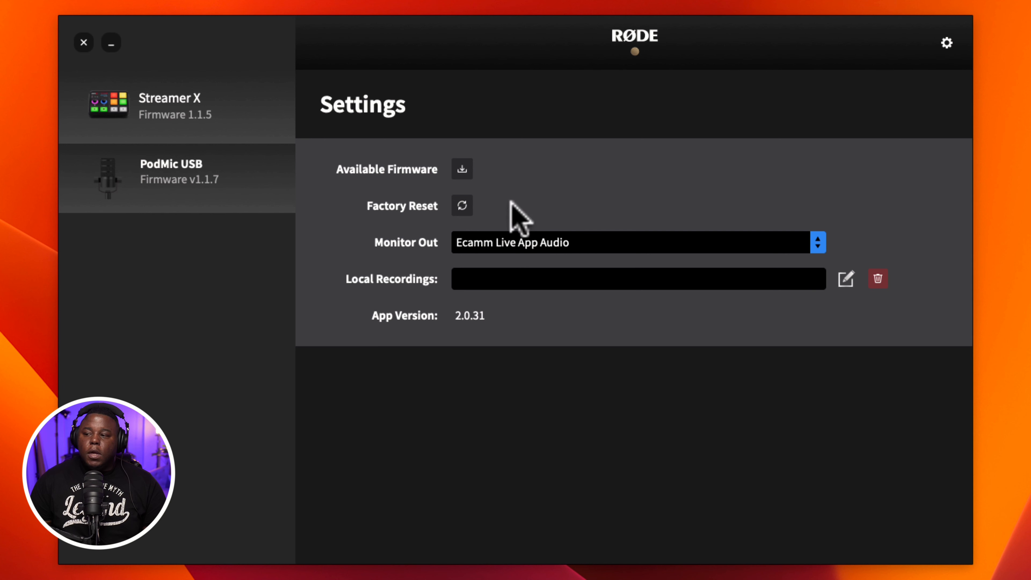
click(463, 170)
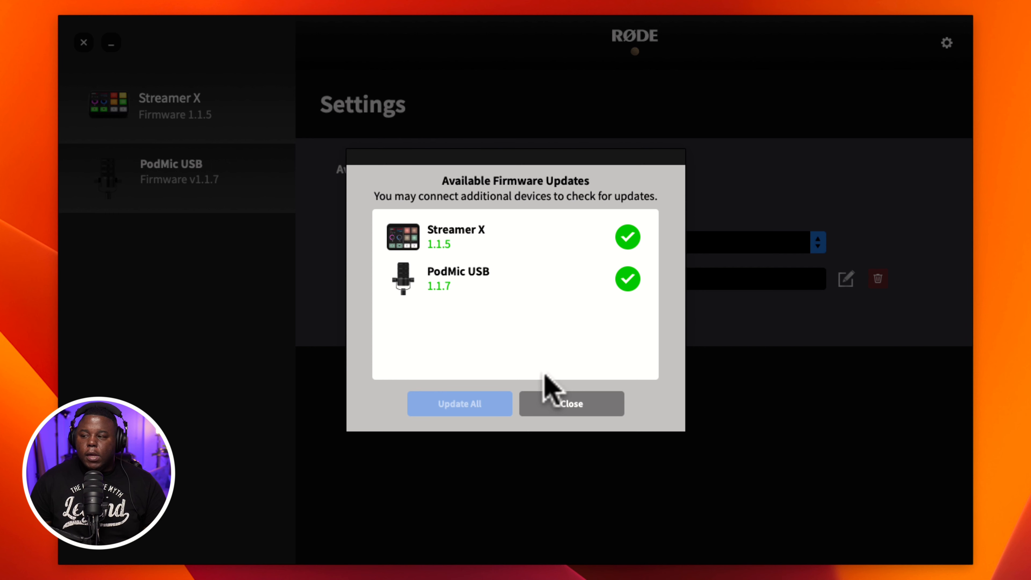
click(576, 406)
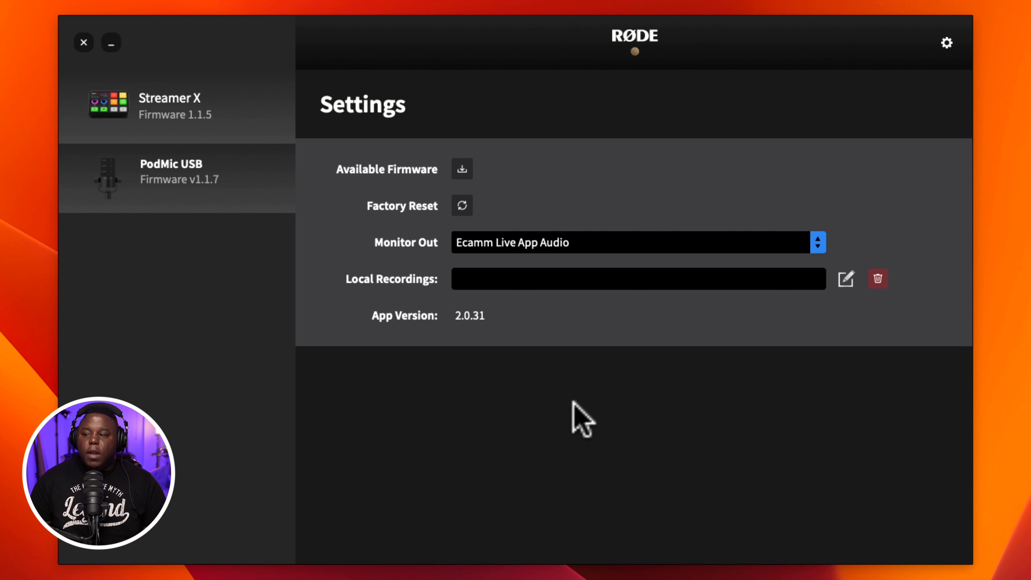
Open the Streamer X and preview its Presentation, Video Call and Gaming quick setup presets one after another.
click(184, 115)
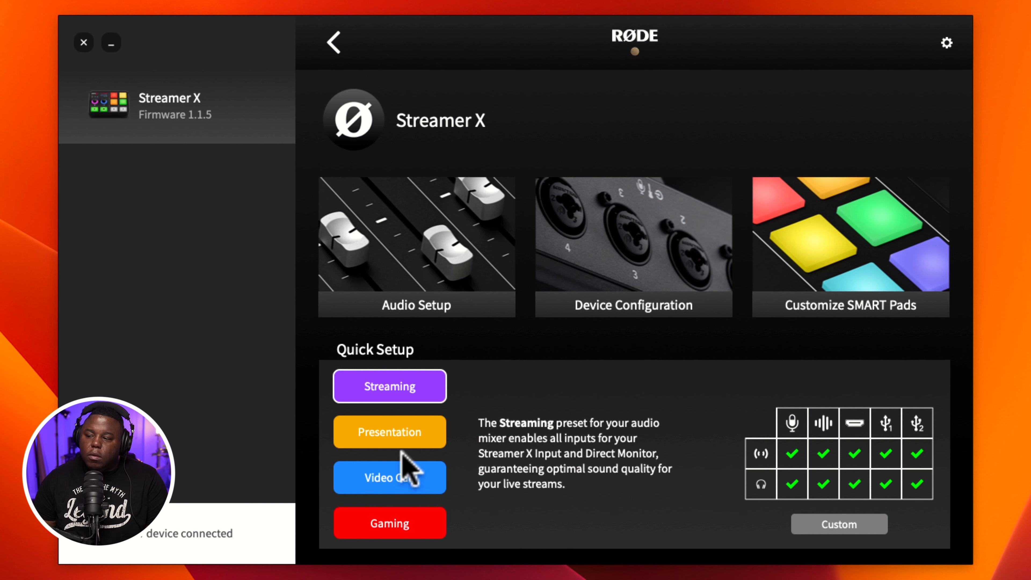
click(389, 433)
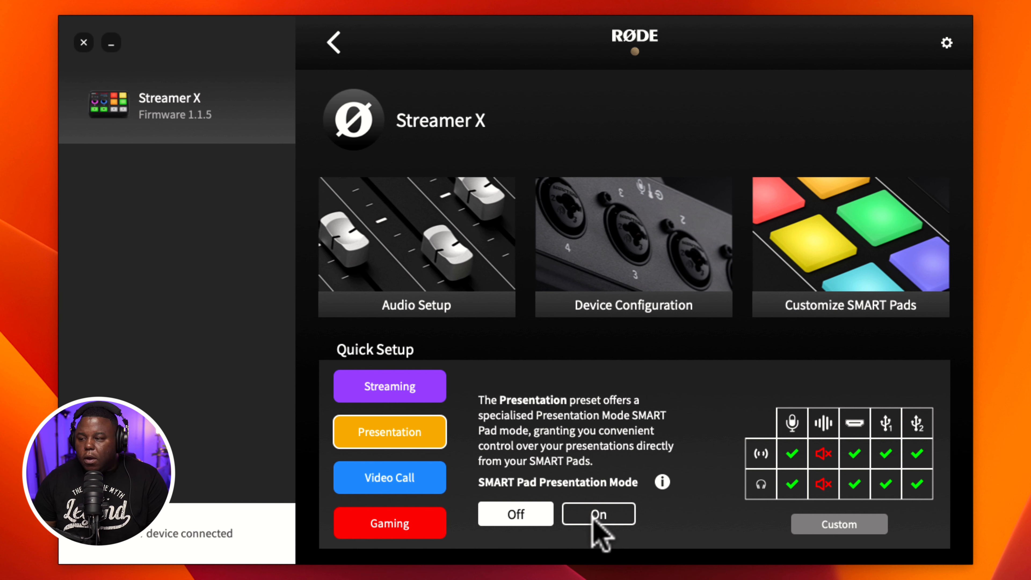
click(408, 479)
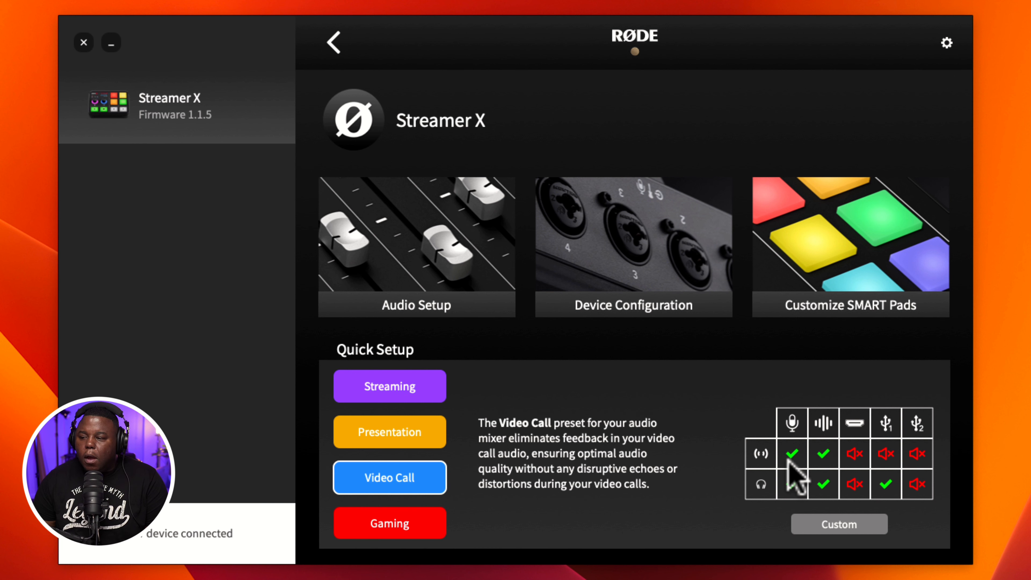
click(430, 524)
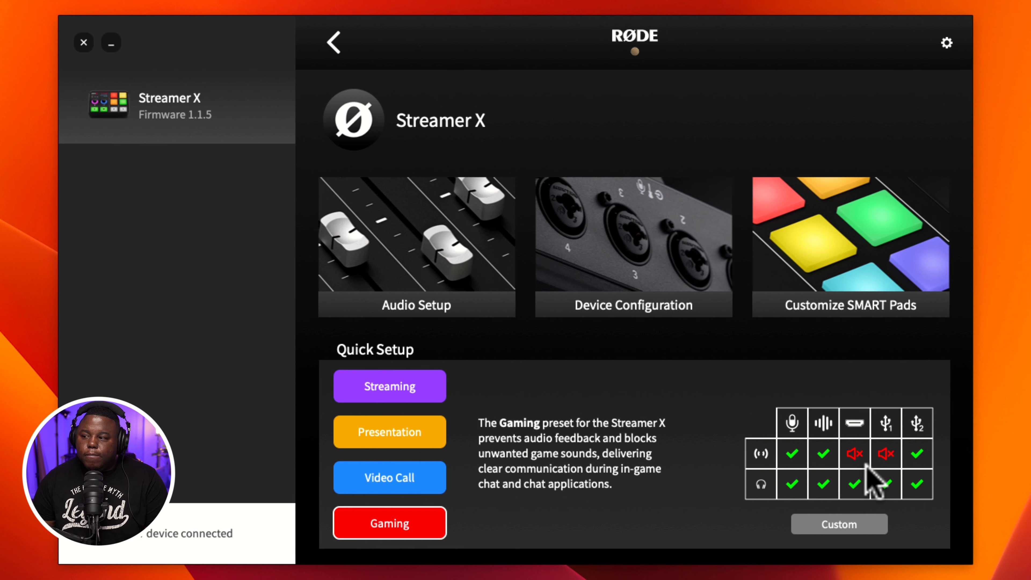
Open the custom mixer setup and replace it with the Streaming preset, accepting that the custom mixer settings are cleared.
click(866, 523)
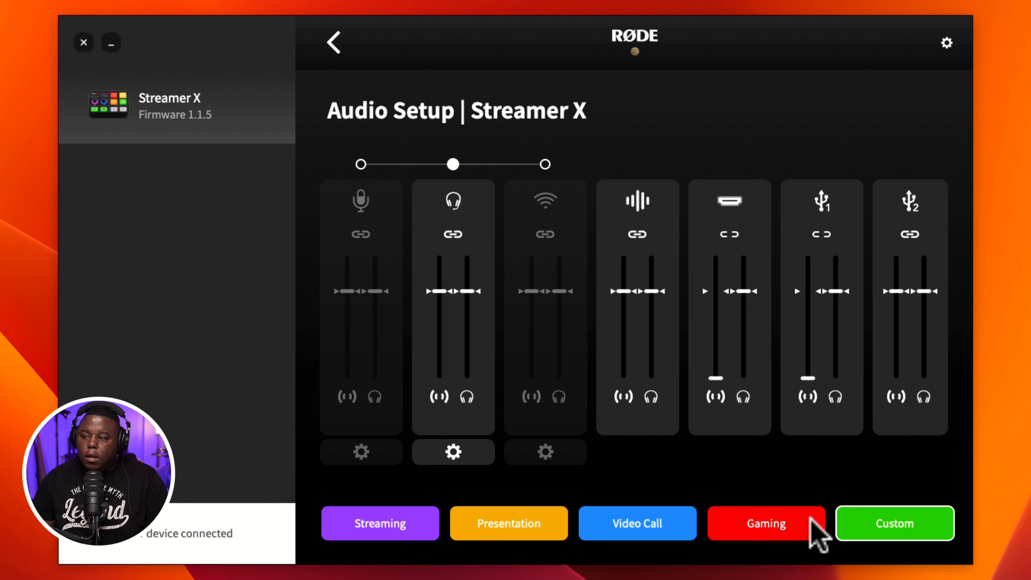
click(384, 524)
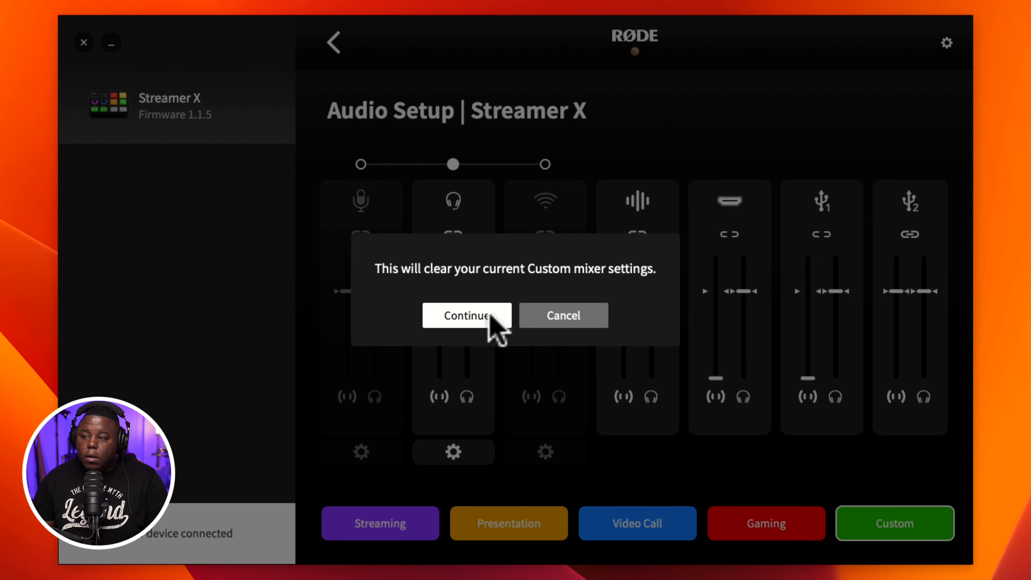
click(475, 315)
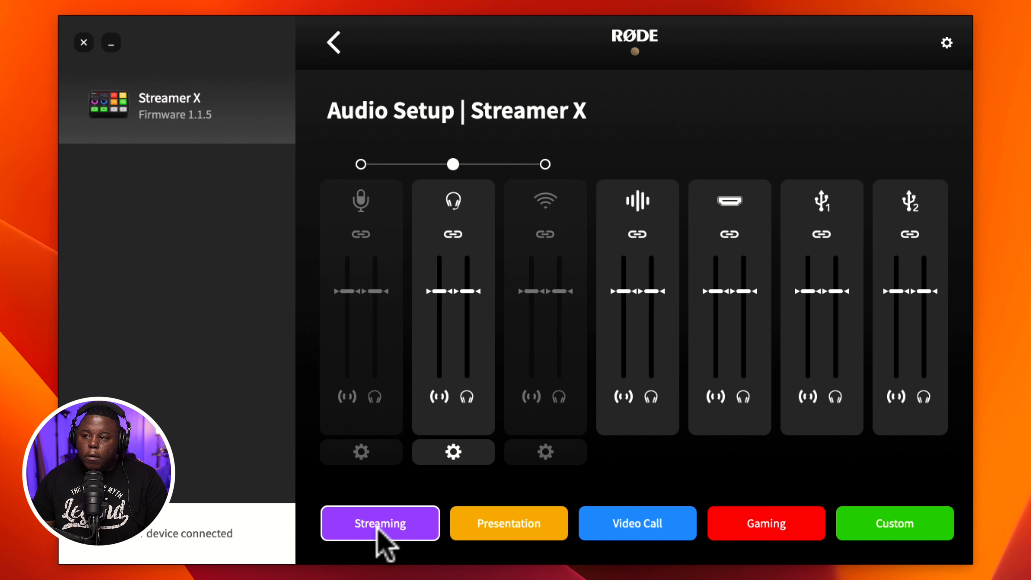
Reopen Audio Setup from the device page, unlink the headset channel's faders, then lower its headphone fader and return it to its level mark.
click(335, 42)
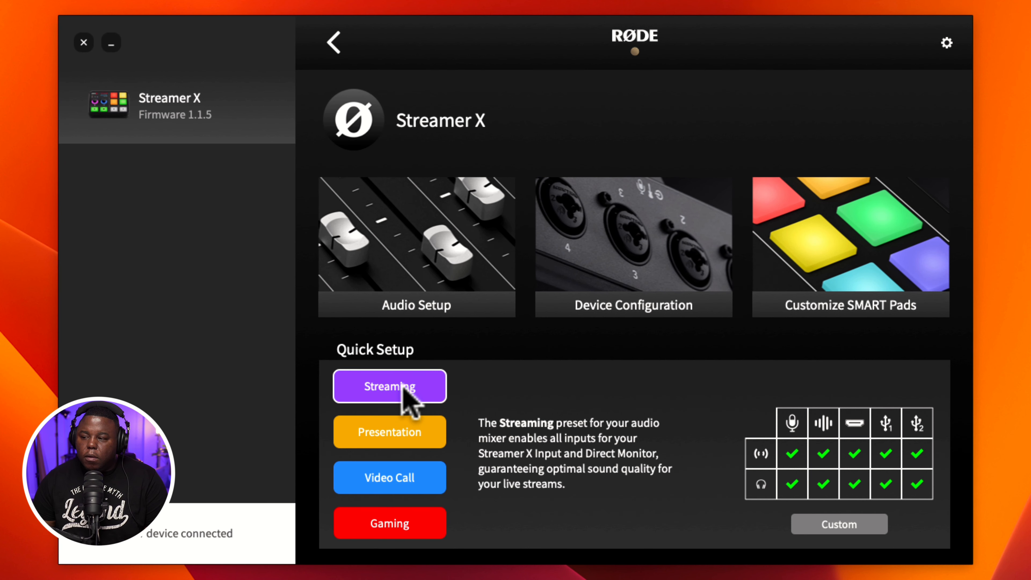
click(426, 303)
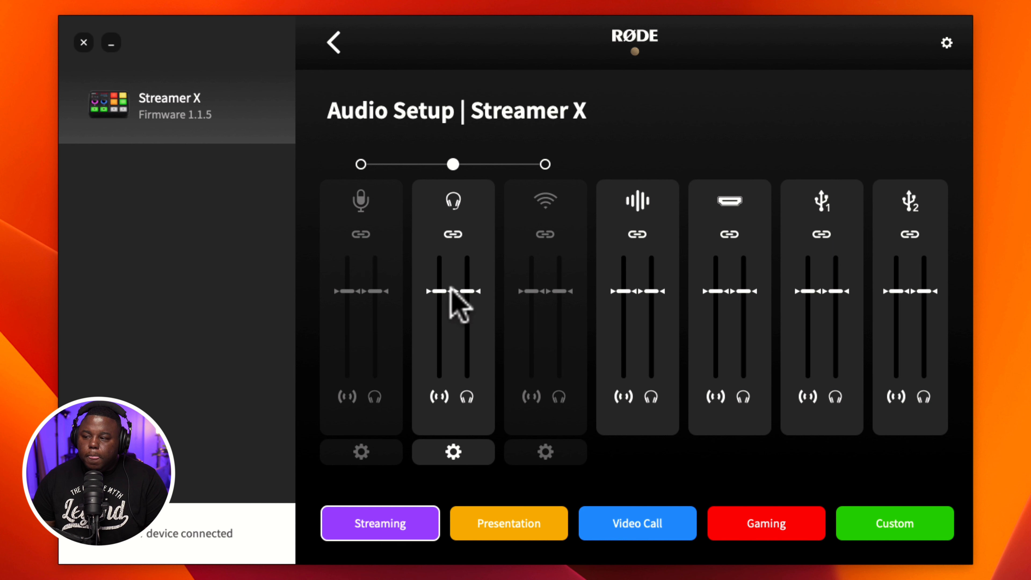
mouse_move(443, 291)
mouse_down()
mouse_move(441, 259)
mouse_move(449, 352)
mouse_move(453, 289)
mouse_move(459, 346)
mouse_move(457, 291)
mouse_up()
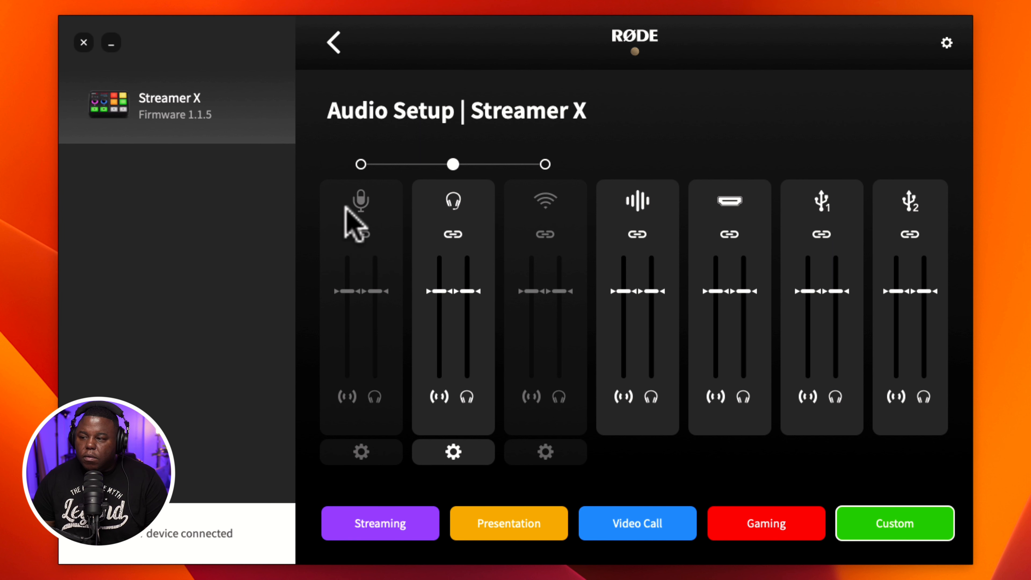
click(453, 235)
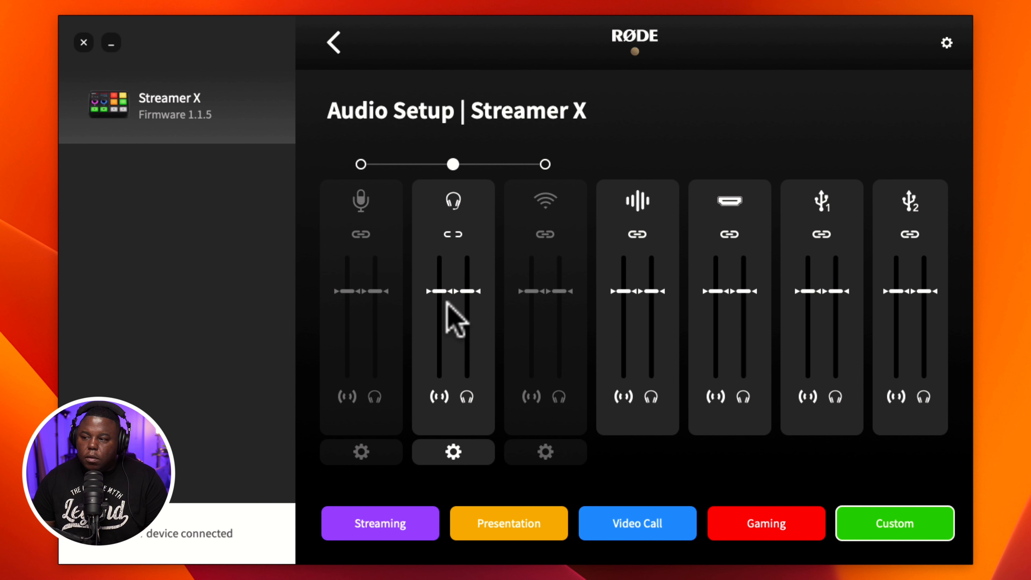
drag(468, 292, 477, 360)
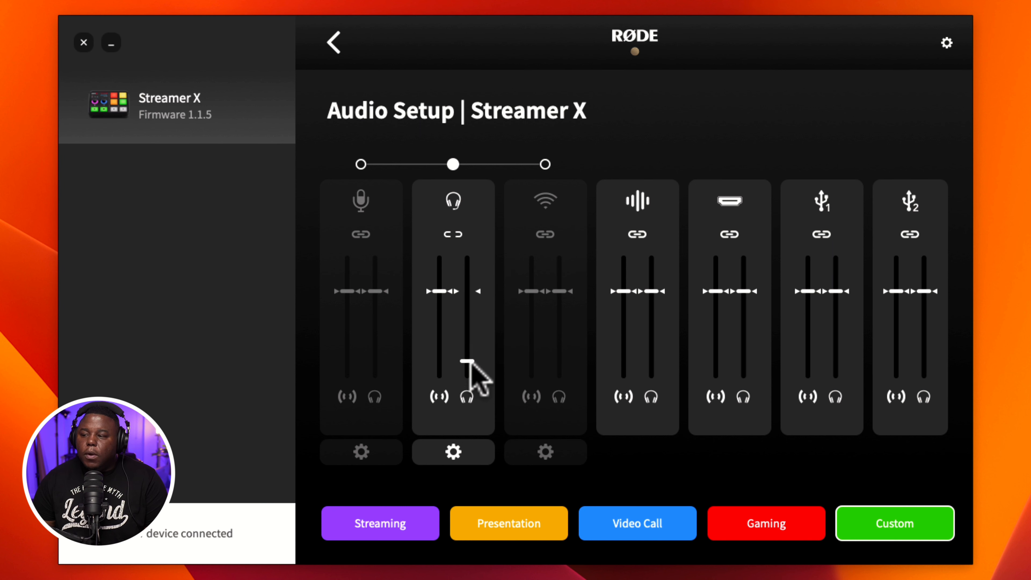
drag(467, 360, 471, 291)
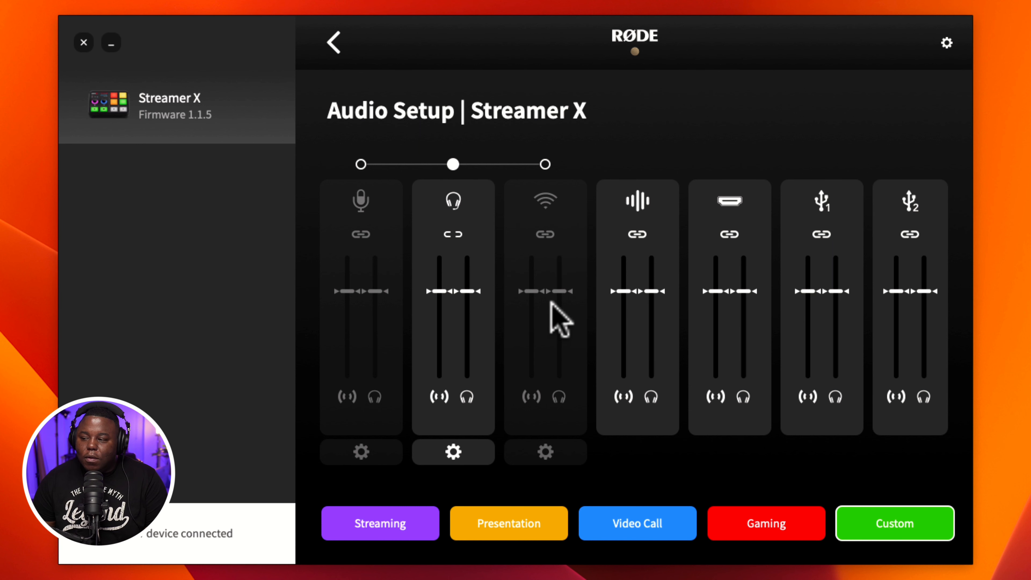
Apply the Gaming preset over the custom mixer settings, and view the headset input's level and processing options.
click(752, 523)
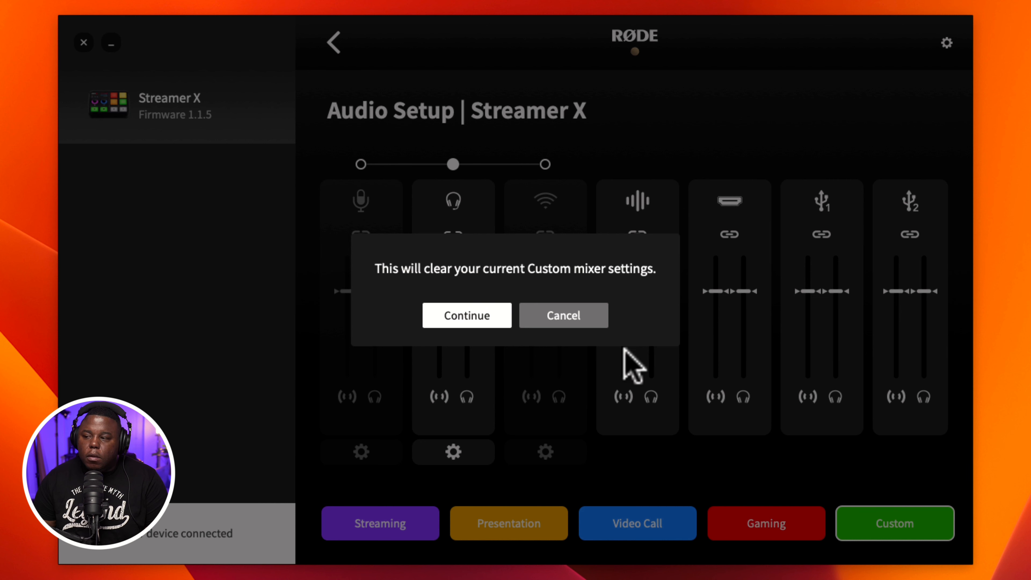
click(495, 319)
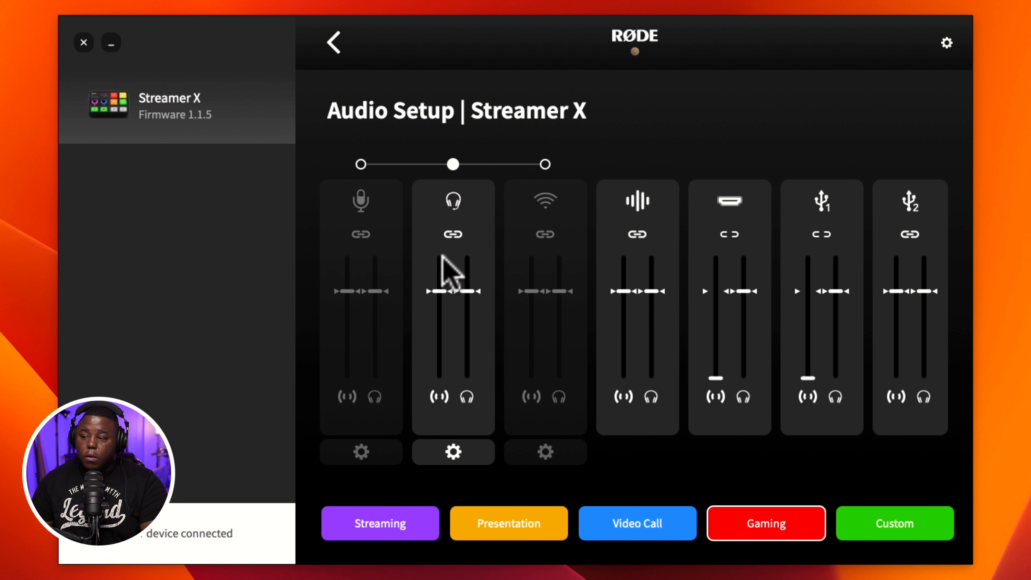
click(454, 450)
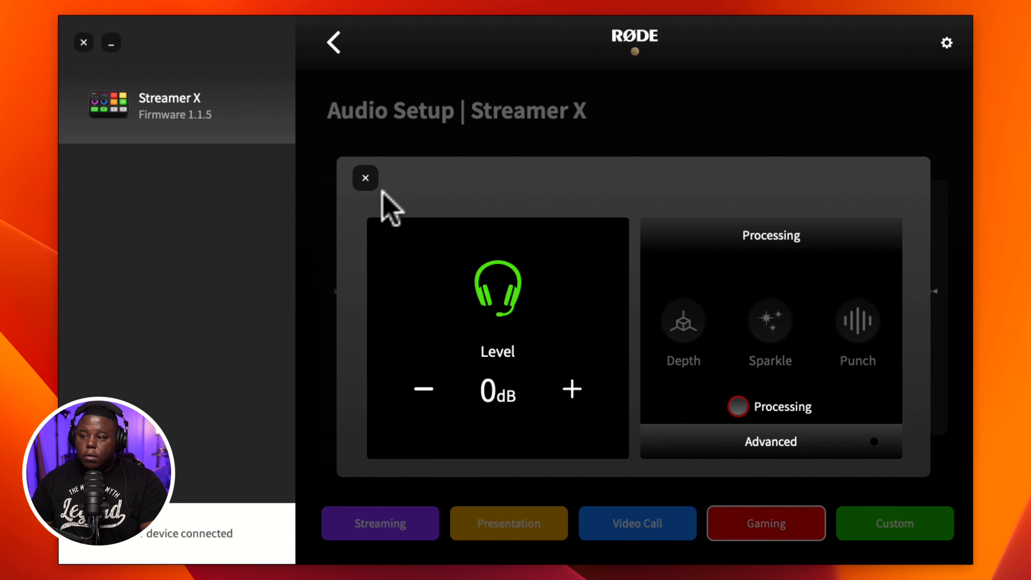
click(366, 179)
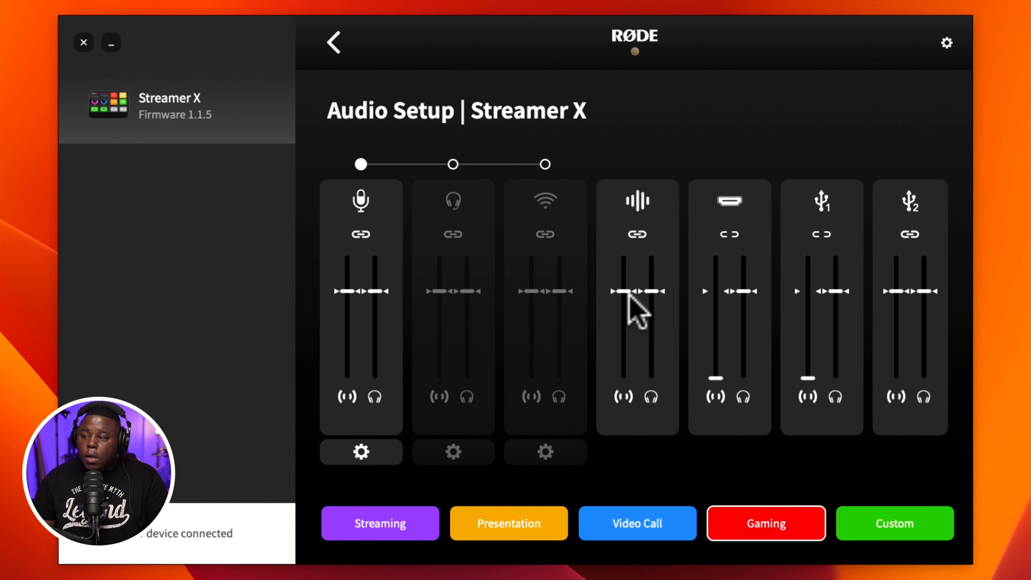
Lower both linked faders of the waveform-icon channel, and briefly link the HDMI channel's faders so both sit at minimum.
drag(627, 291, 635, 332)
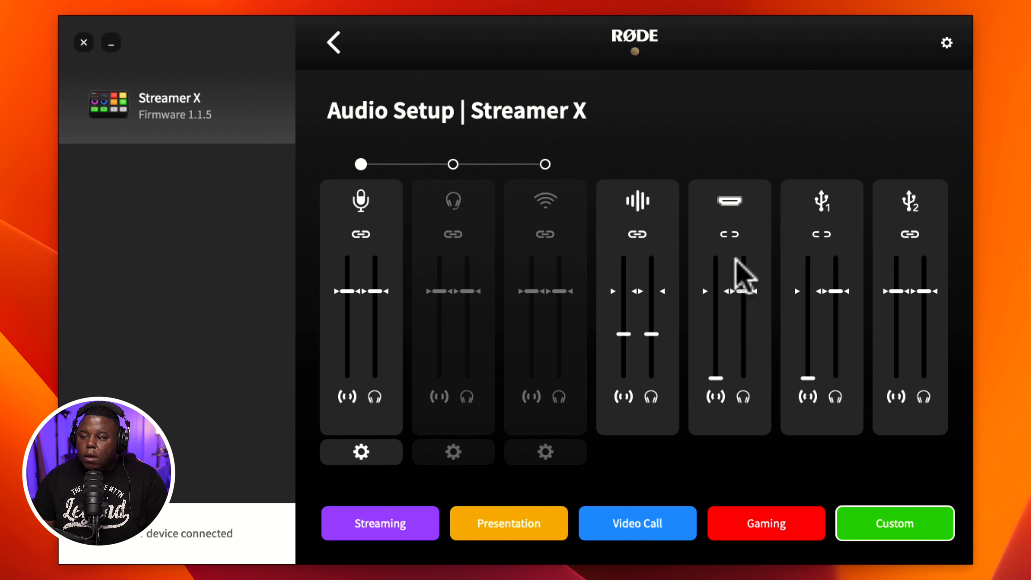
click(729, 234)
click(730, 235)
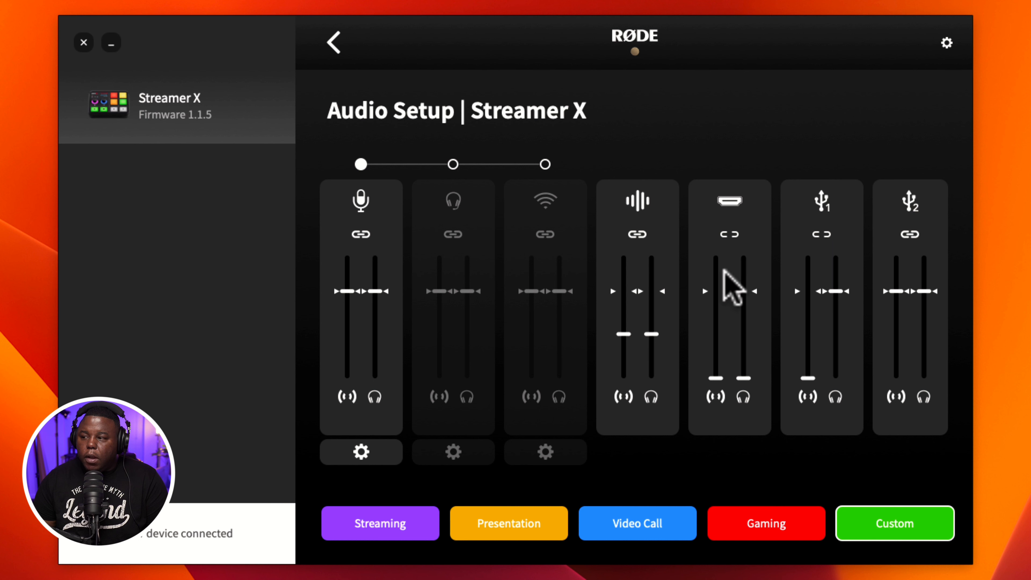
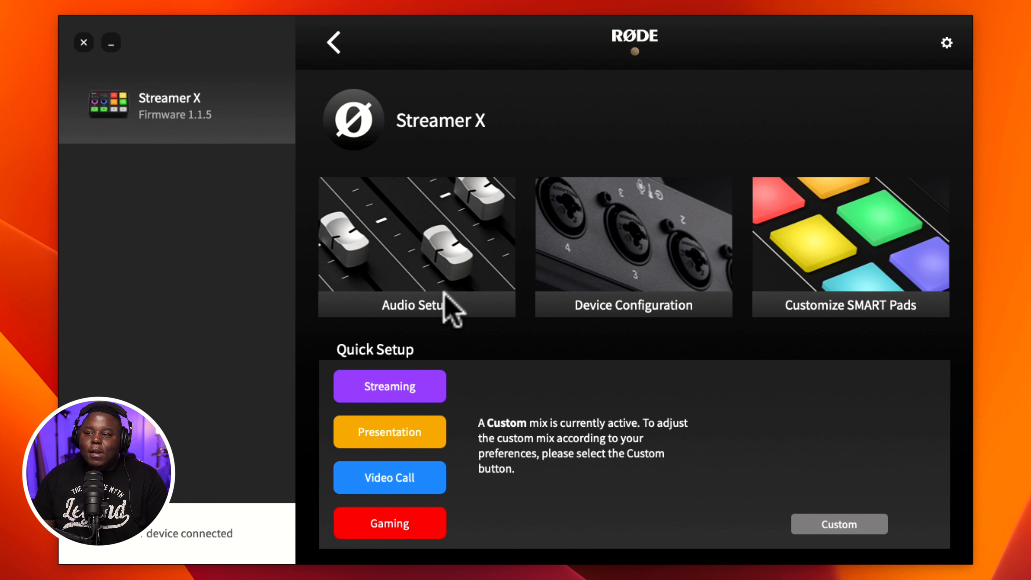
click(154, 110)
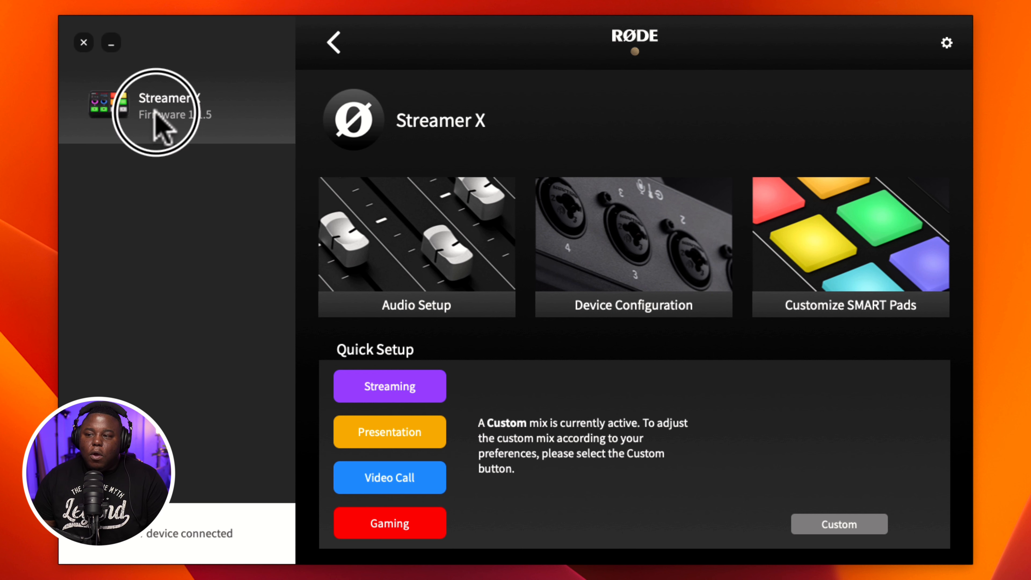
click(391, 236)
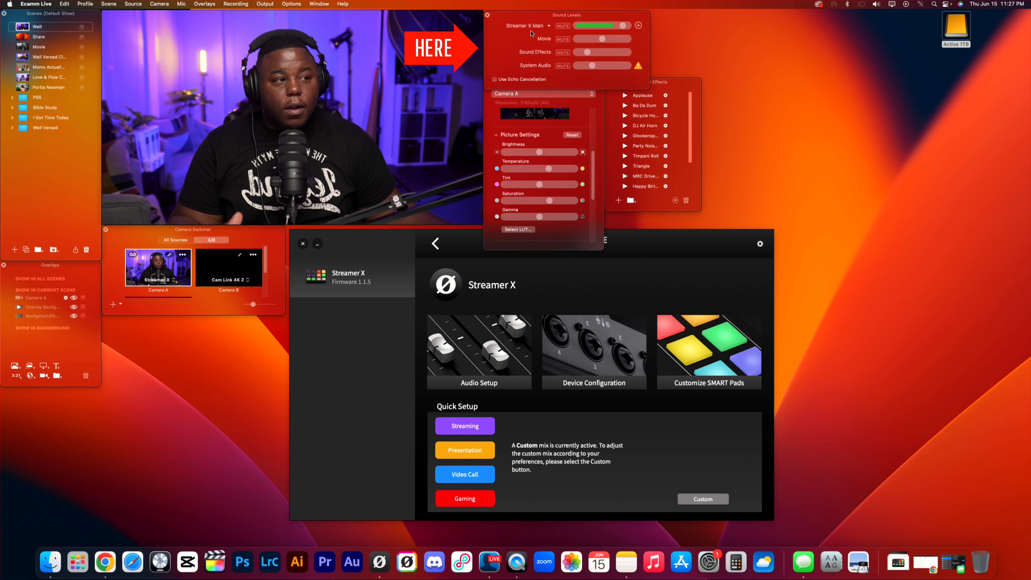
Switch to Ecamm Live and examine the microphone sources offered for the sound levels, keeping Streamer X Main.
click(543, 28)
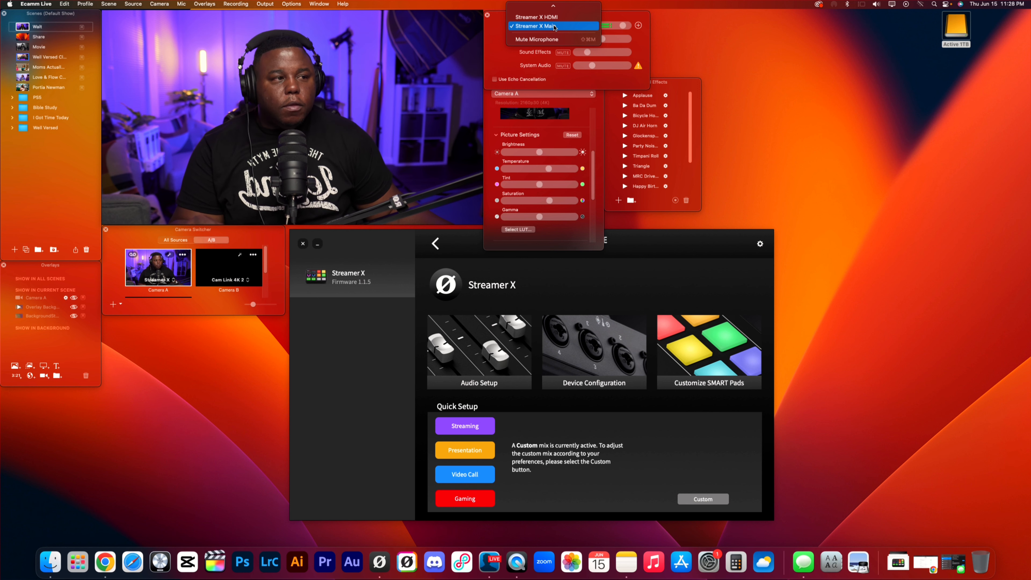
click(609, 19)
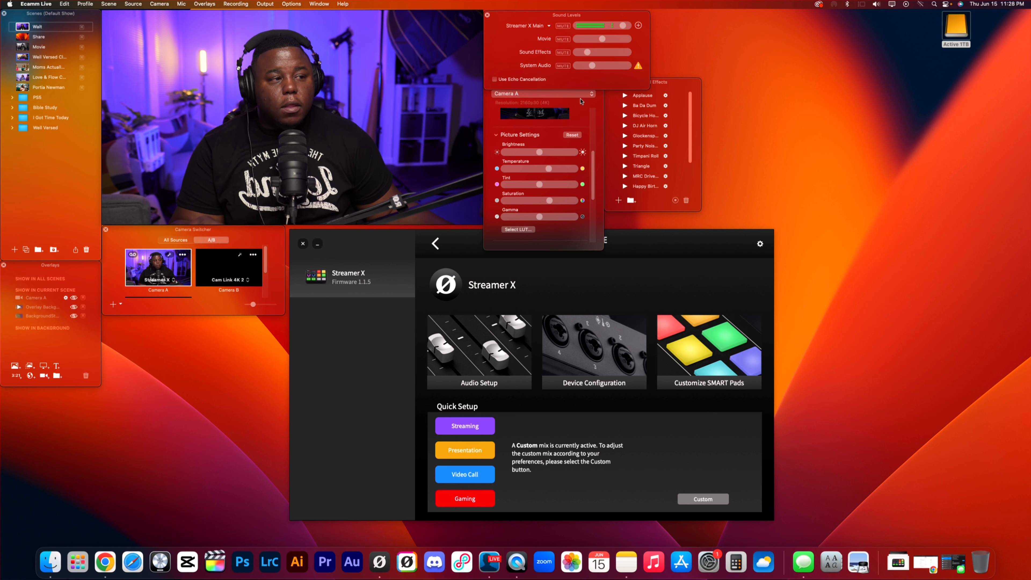
scroll(588, 131, up, 8)
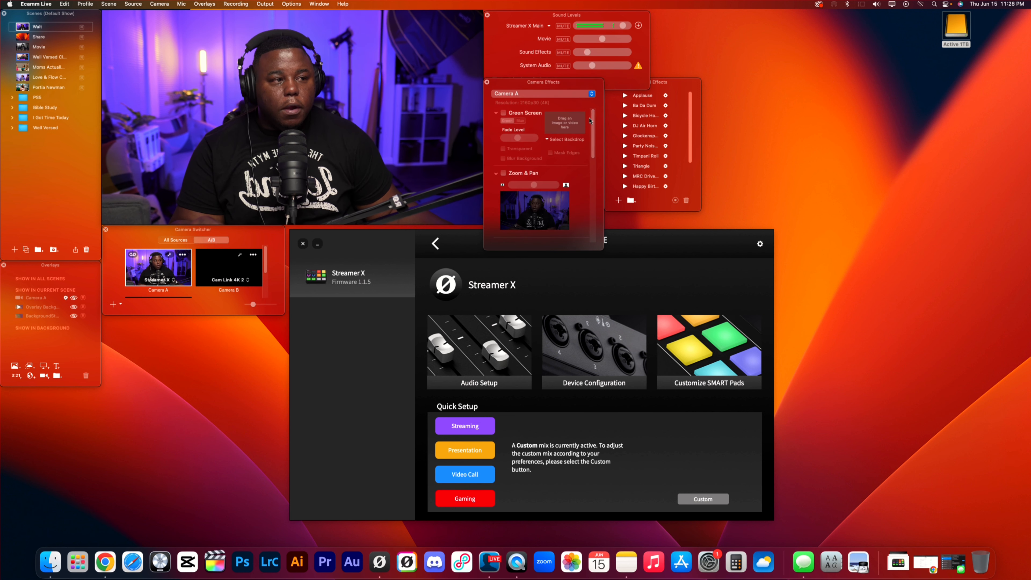
Examine the list of available cameras, including Streamer X, and the picture settings in Camera A's effects.
mouse_move(411, 195)
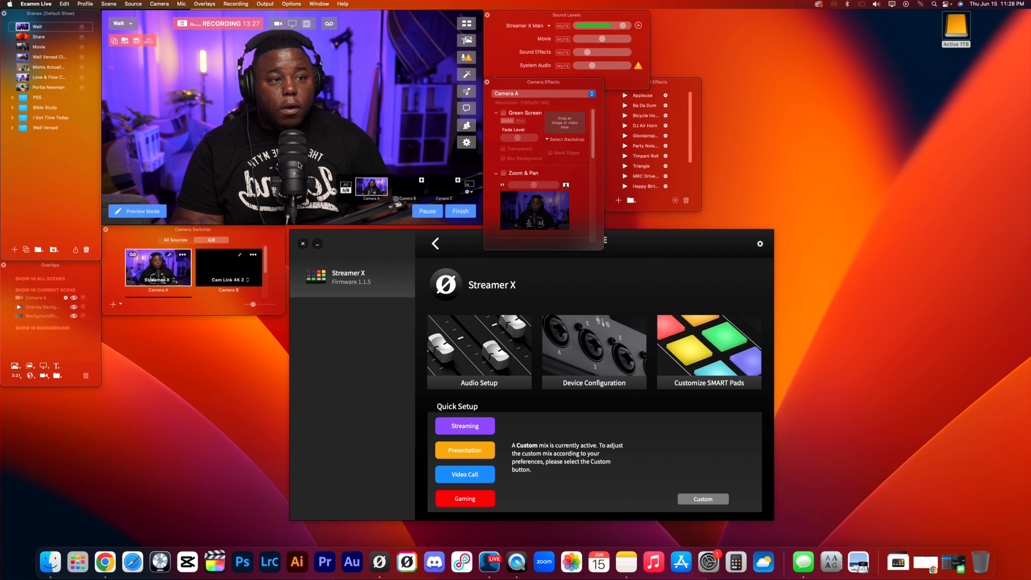
click(158, 4)
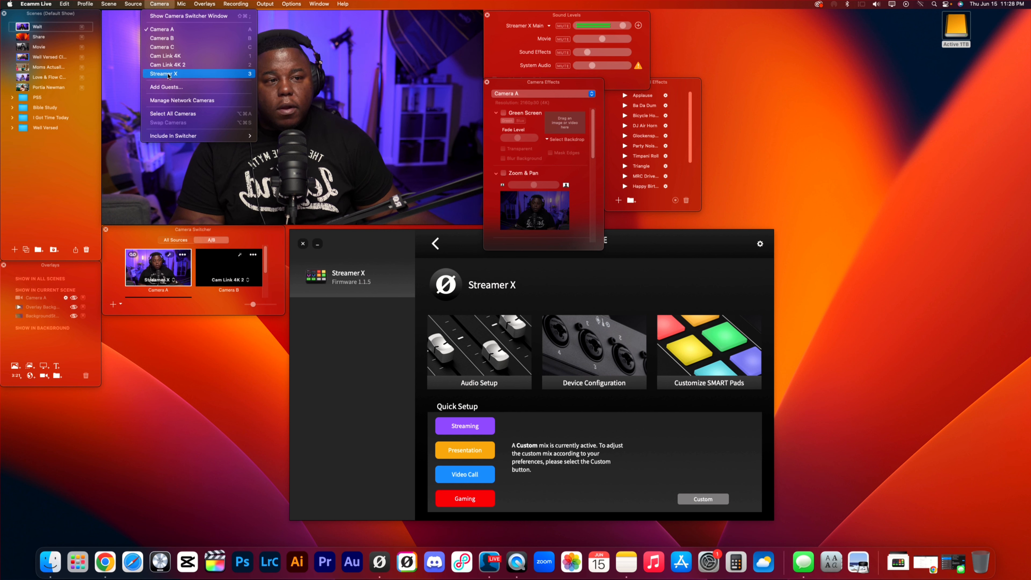
click(262, 238)
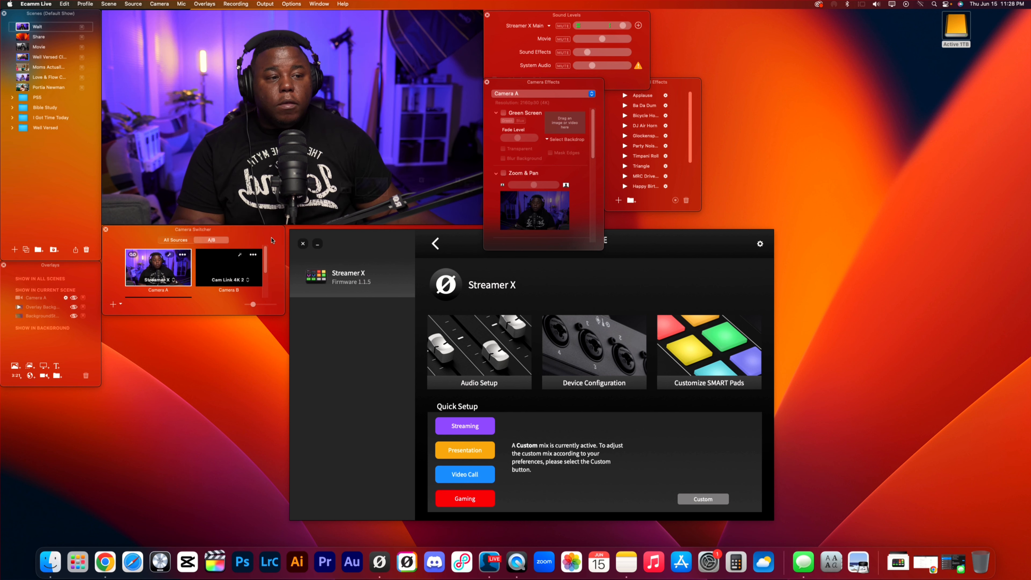
mouse_move(593, 152)
mouse_down()
mouse_move(594, 232)
mouse_move(597, 144)
mouse_up()
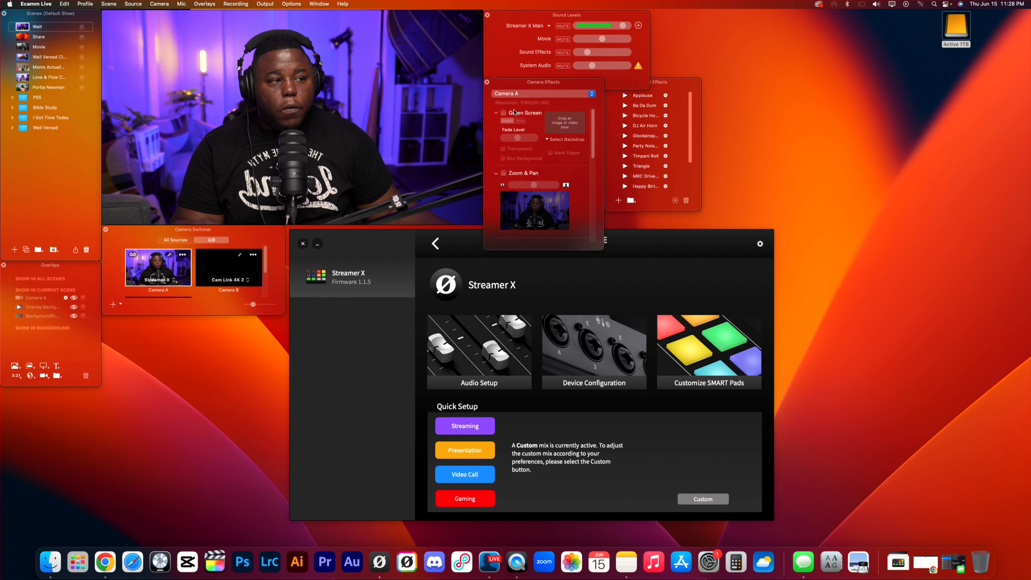
drag(589, 155, 593, 193)
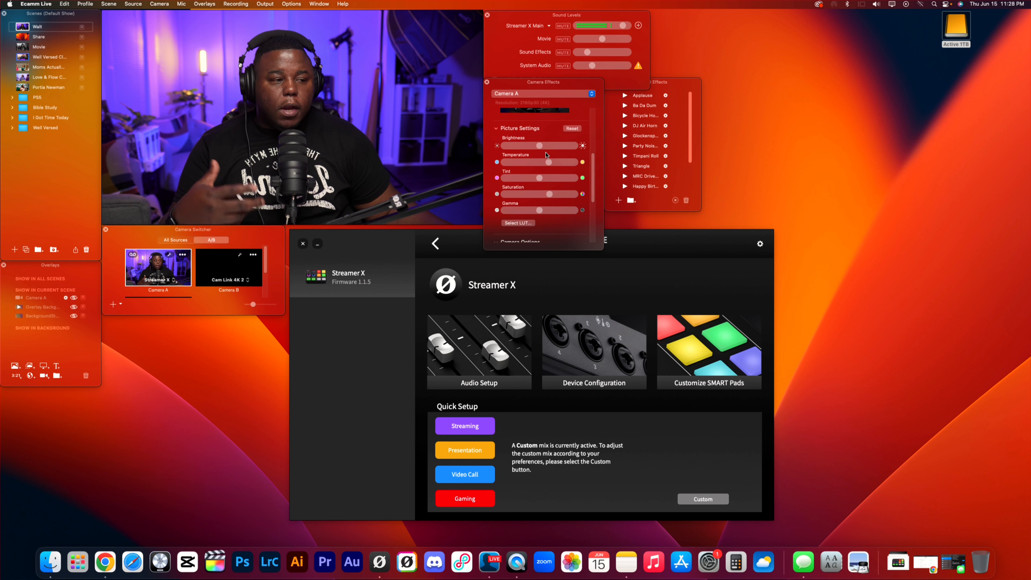
Switch to RØDE Central and open the high-pass filter in the microphone channel's advanced processing within Audio Setup.
click(666, 247)
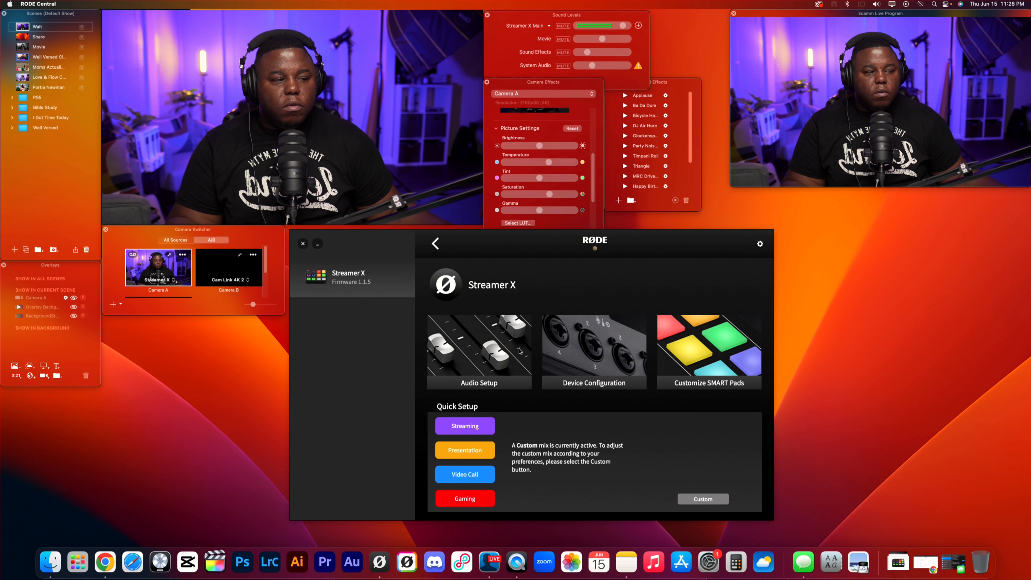
click(507, 343)
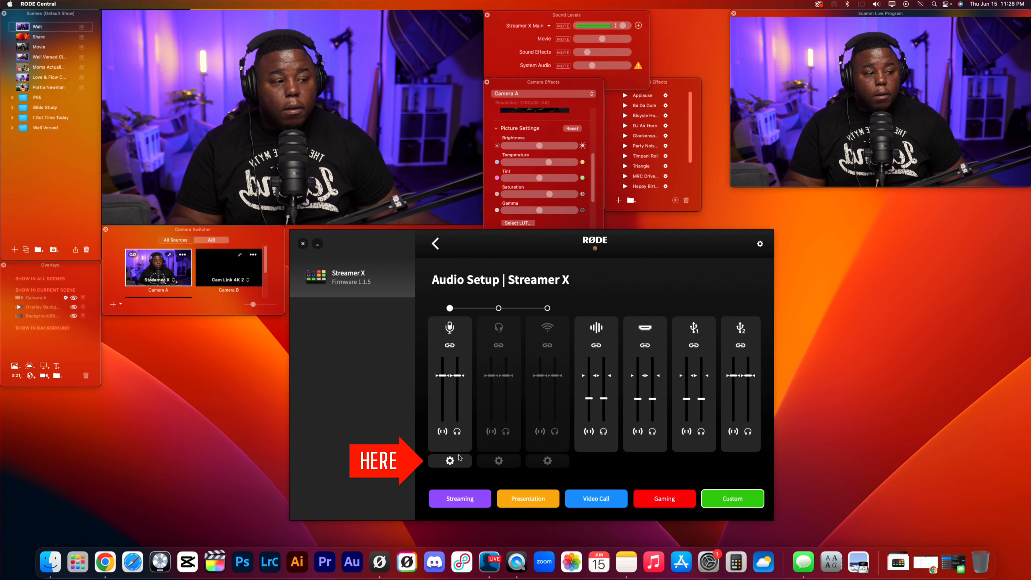
click(450, 461)
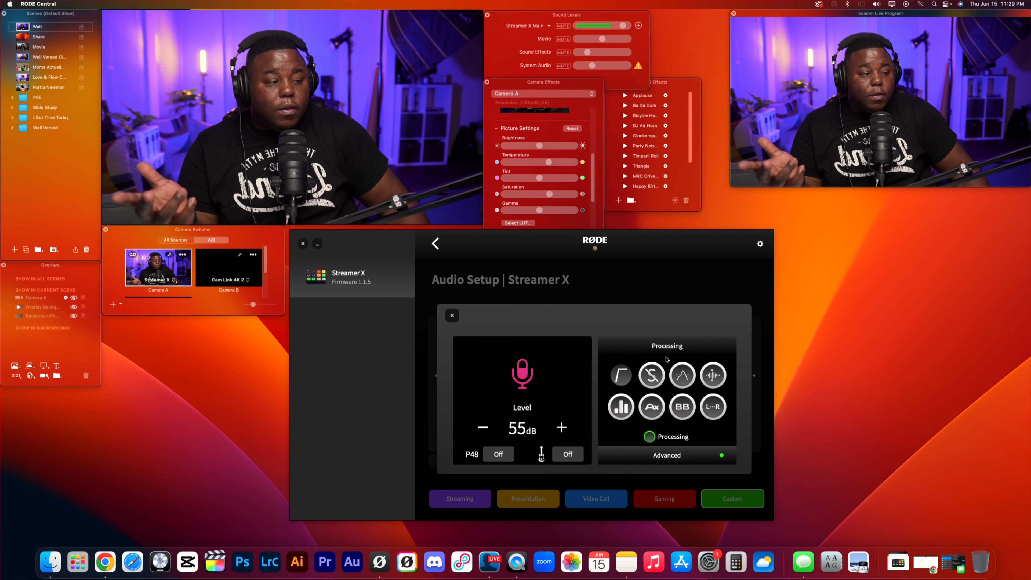
click(666, 456)
click(562, 447)
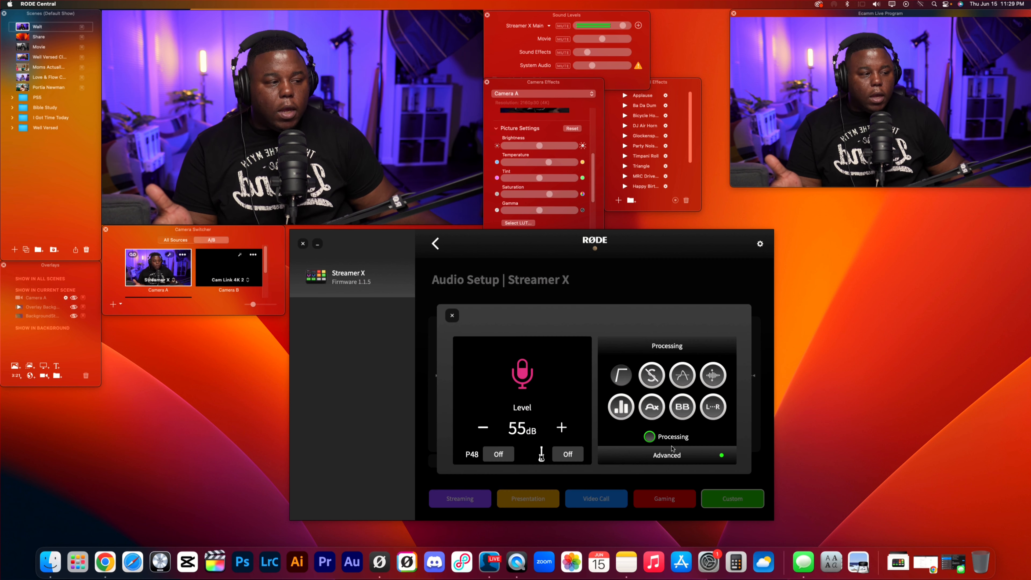
click(625, 377)
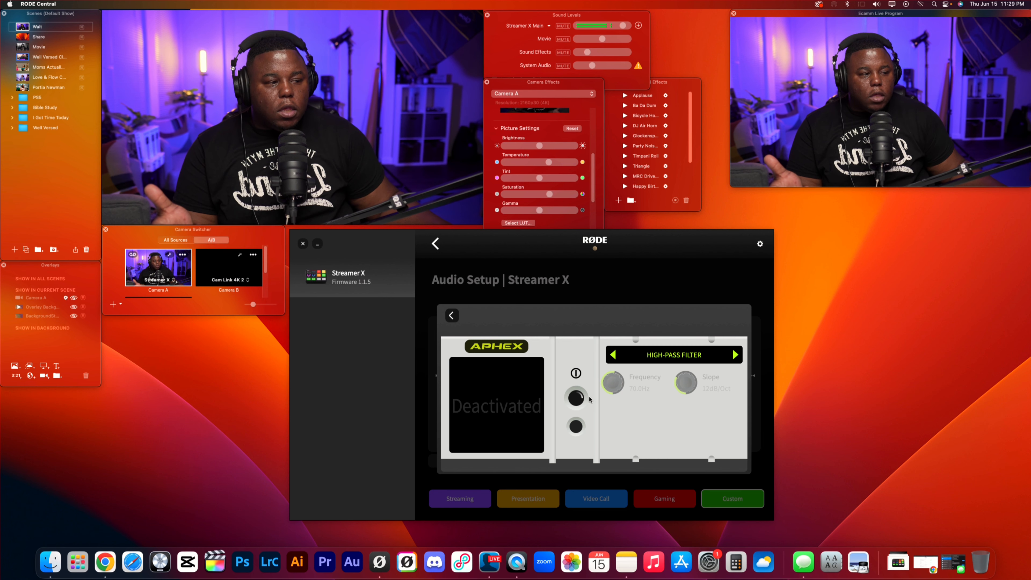
Switch the microphone's high-pass filter on and off several times, ending with it deactivated.
click(582, 399)
click(582, 399)
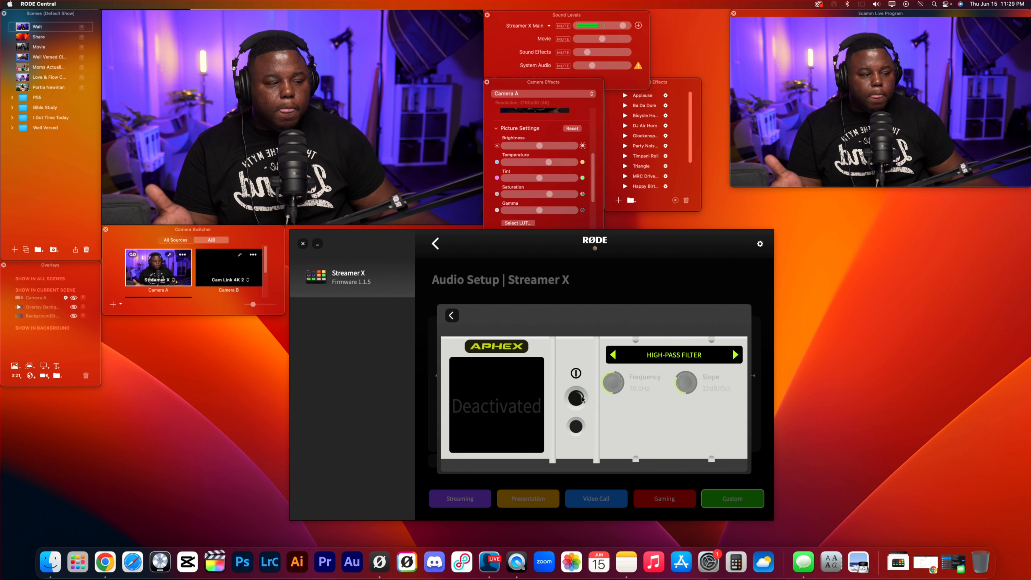
click(582, 398)
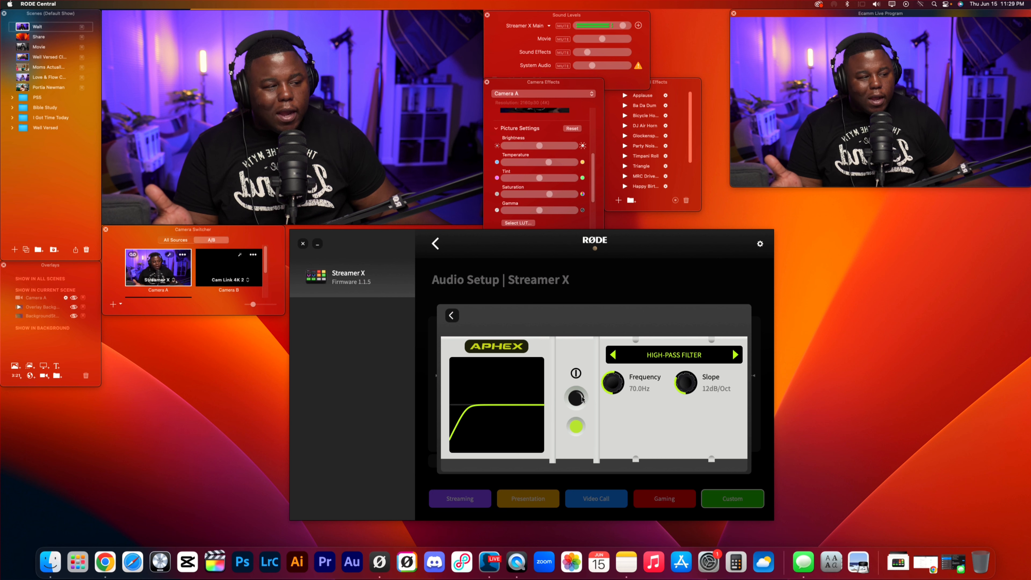
click(582, 398)
click(582, 399)
click(581, 398)
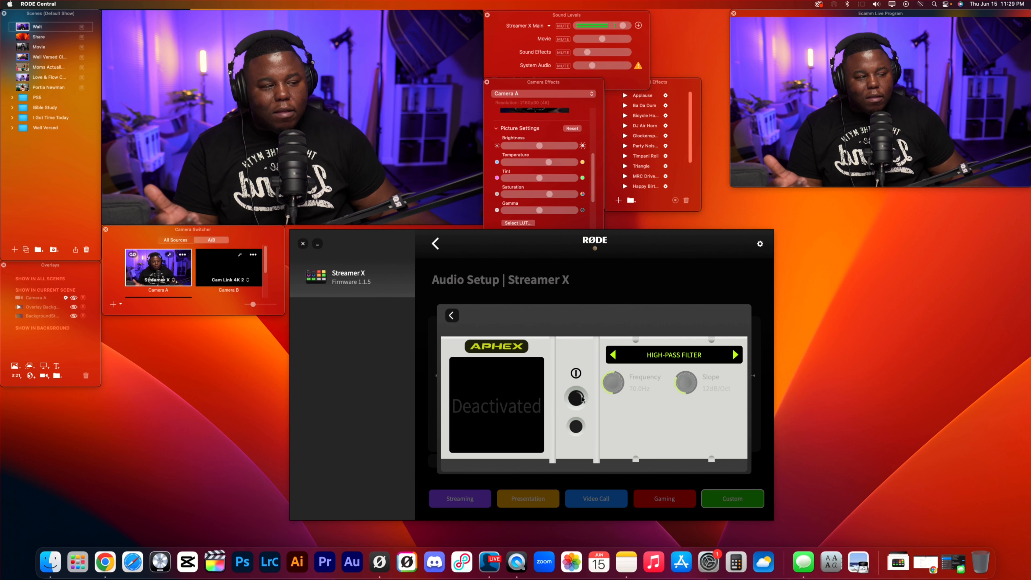
Step forward through the APHEX processors, including the de-esser, compressor and exciter, and return to the high-pass filter.
click(735, 355)
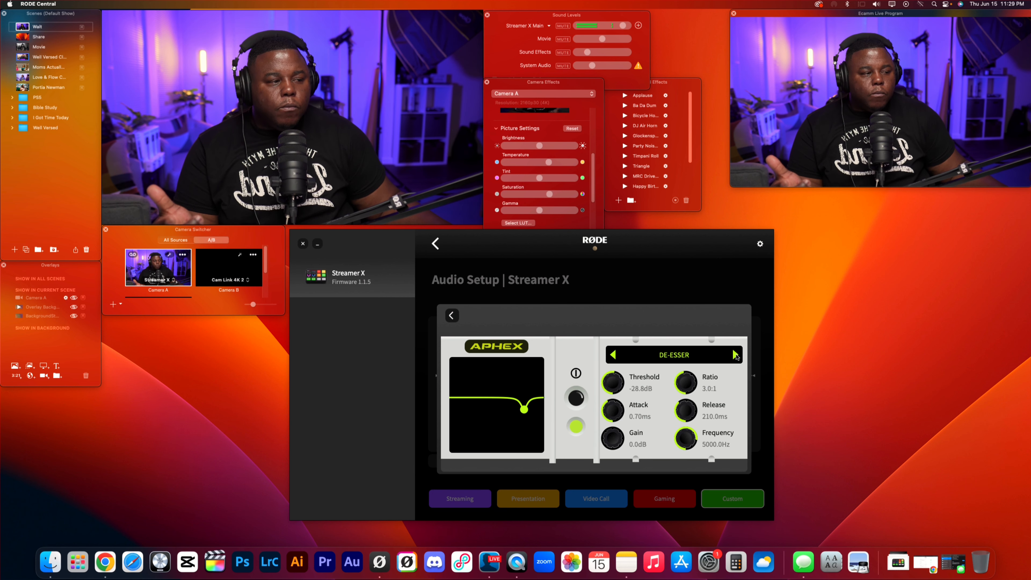
click(735, 355)
click(735, 355)
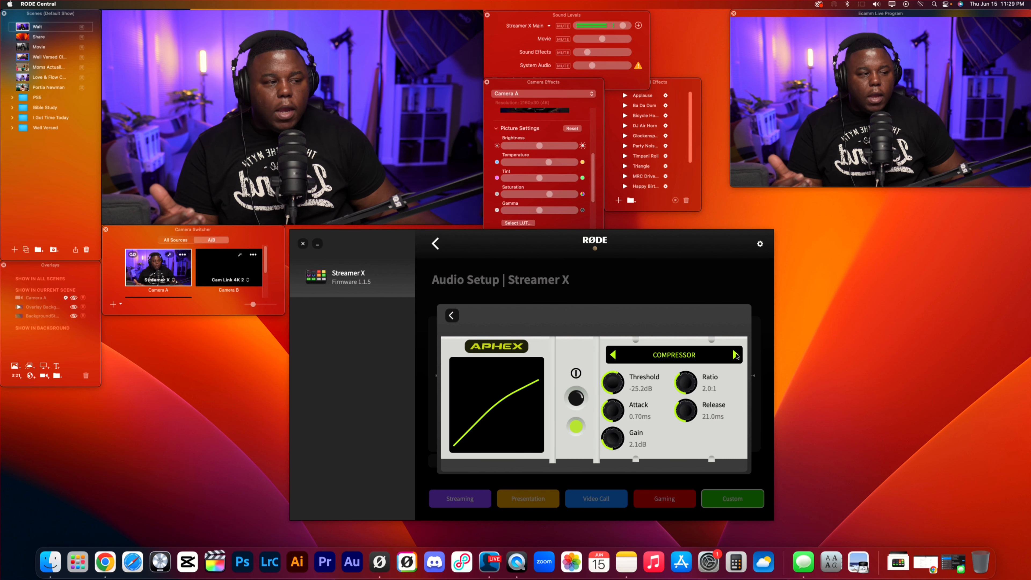
click(735, 355)
click(735, 355)
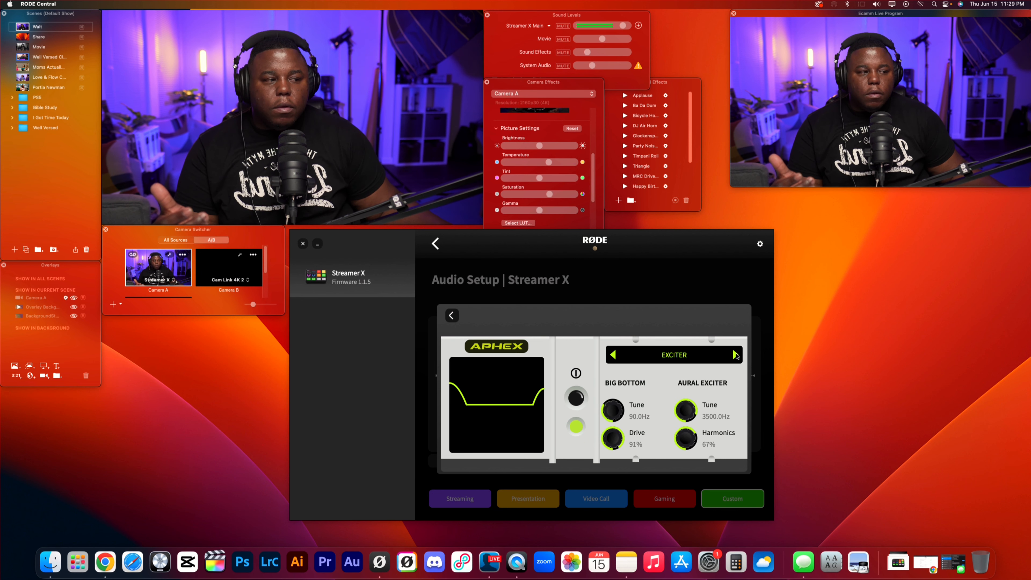
click(735, 355)
click(735, 355)
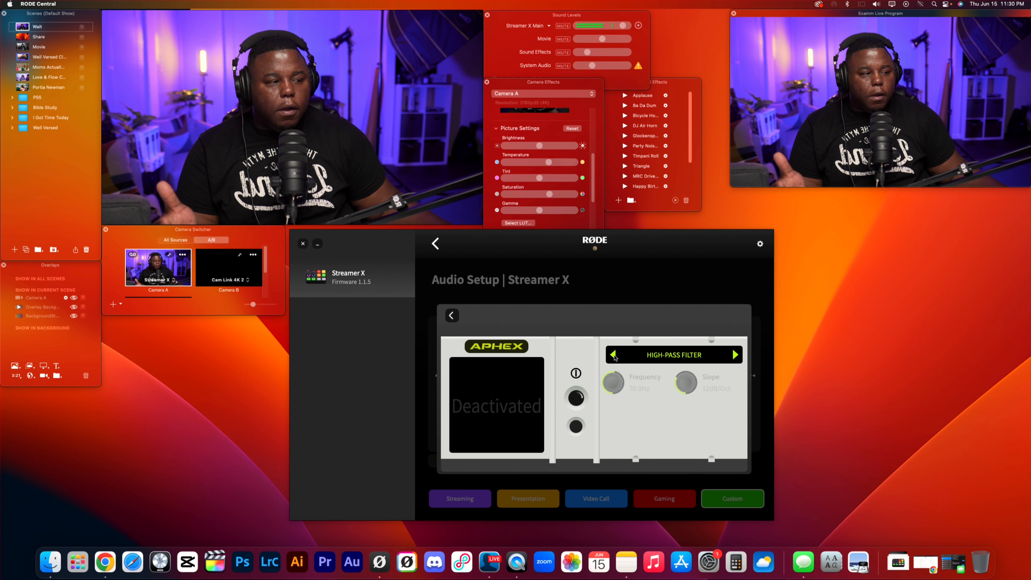
Step back through the exciter, equalizer and compressor settings, and return to the Streamer X device page.
click(614, 356)
click(614, 355)
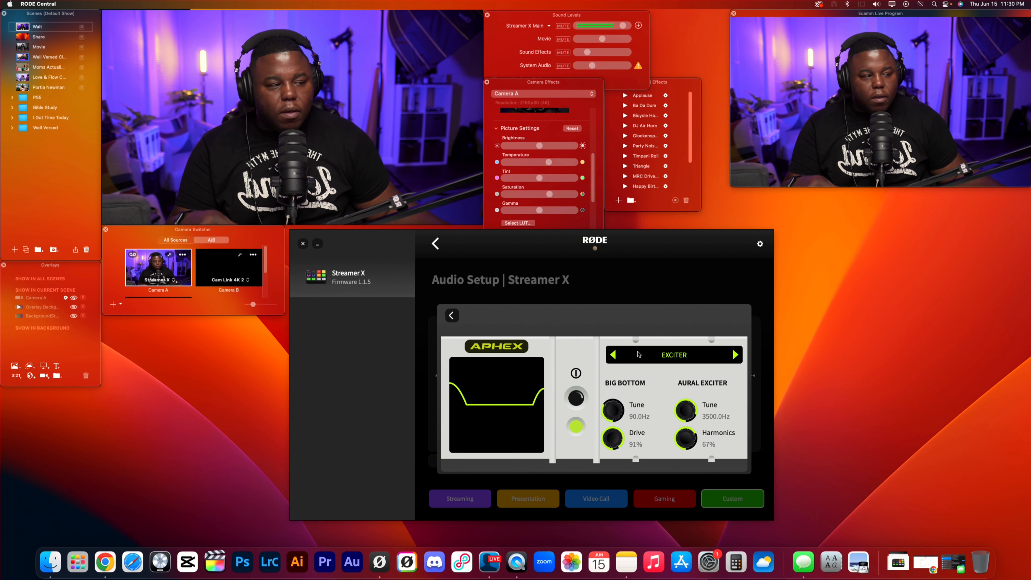
click(613, 355)
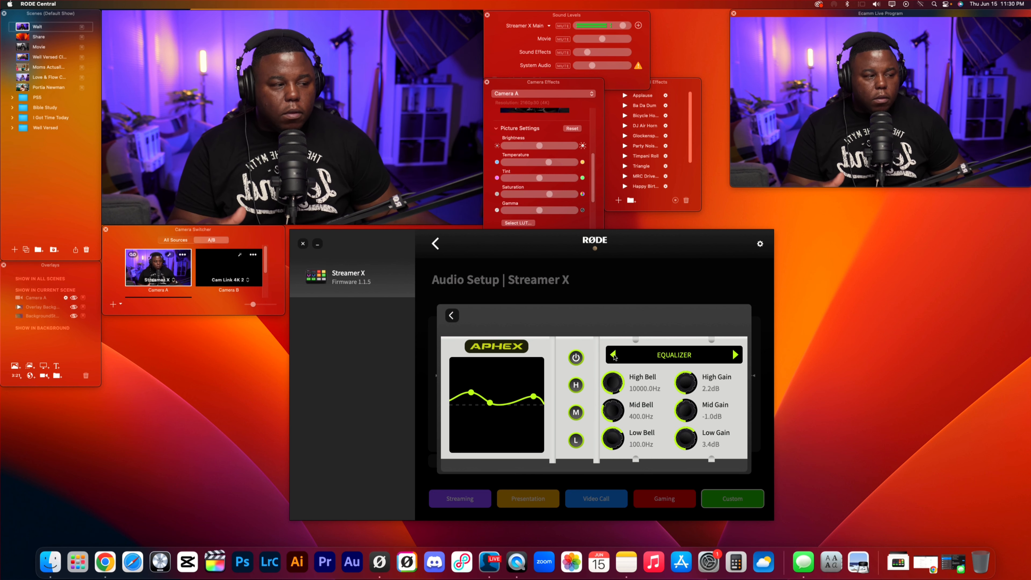
click(614, 356)
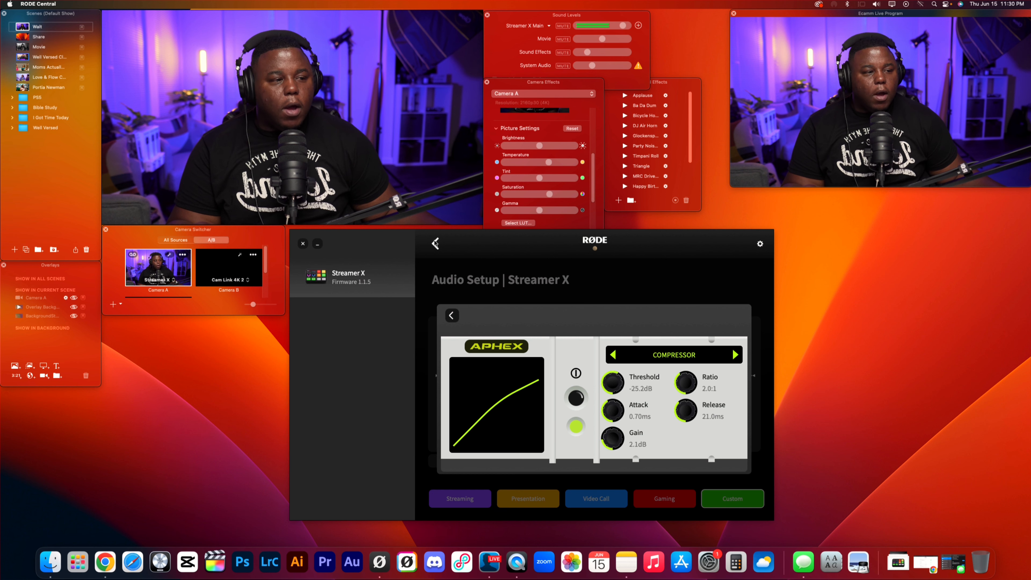
click(435, 244)
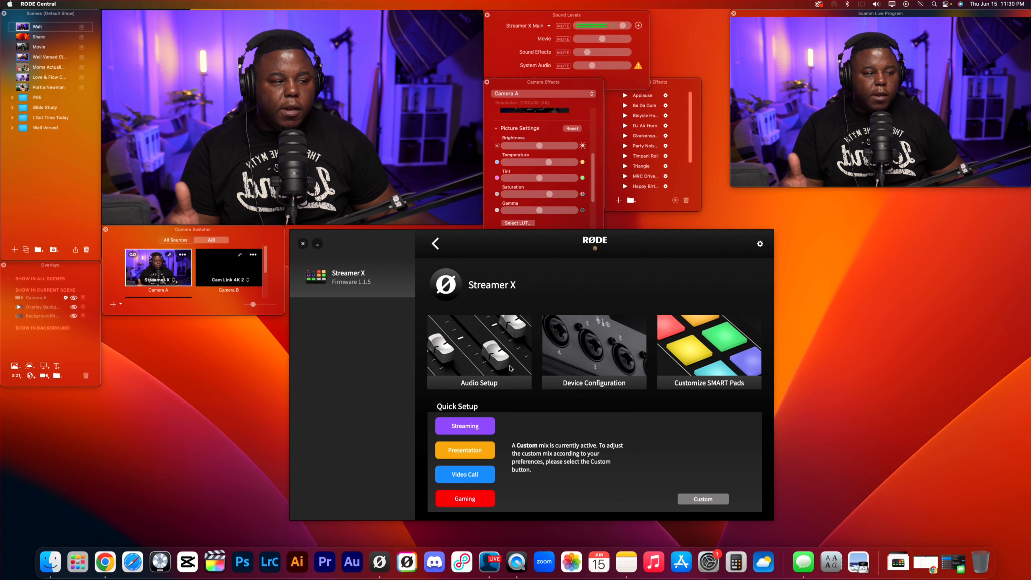
Start applying the Gaming preset but cancel it, and view the Device Configuration page with its button brightness settings.
click(465, 502)
click(553, 389)
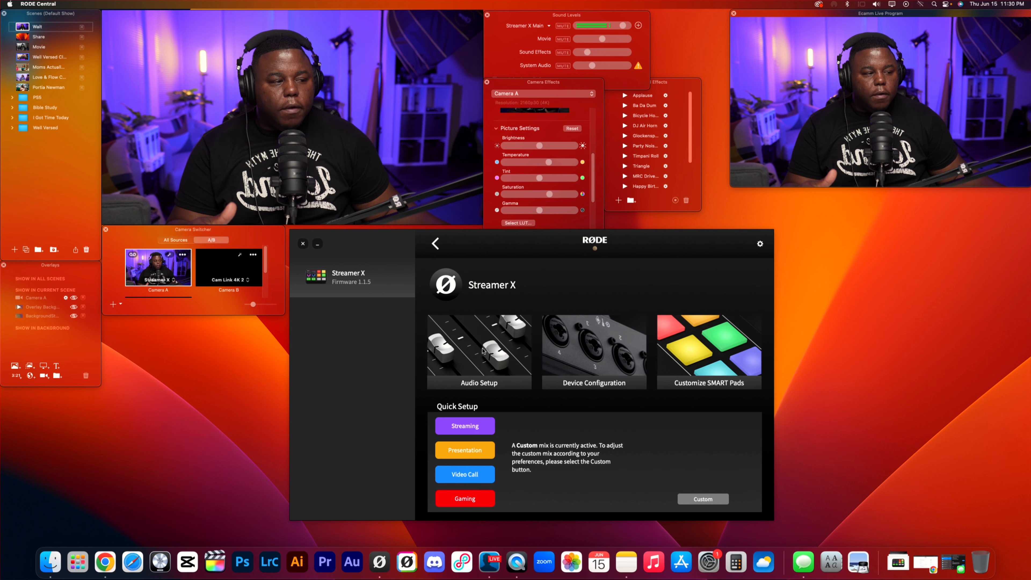
click(592, 358)
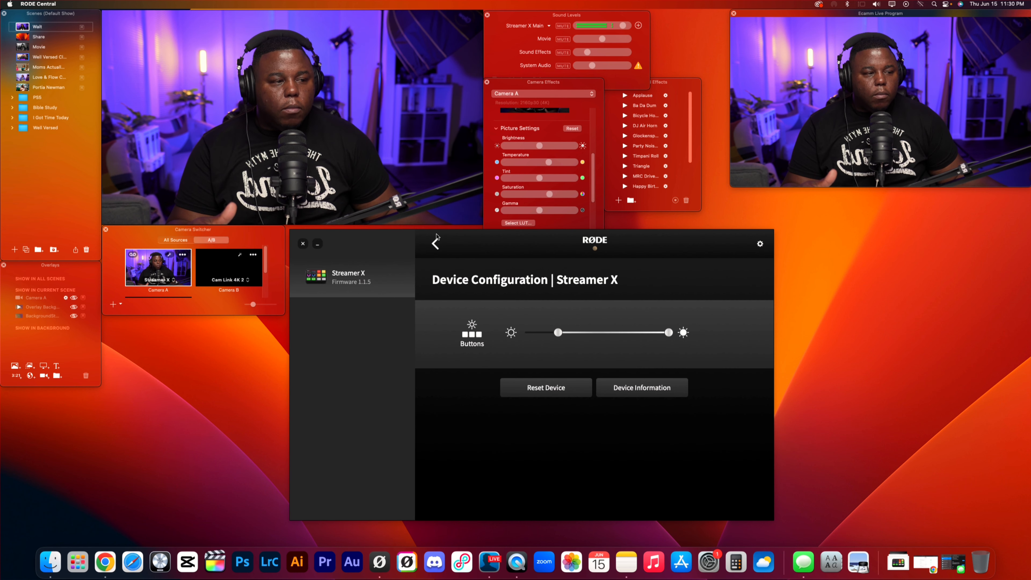
click(436, 244)
Apply the Gaming preset, accepting that the custom mixer settings are cleared, and reopen the Streamer X device page.
click(459, 498)
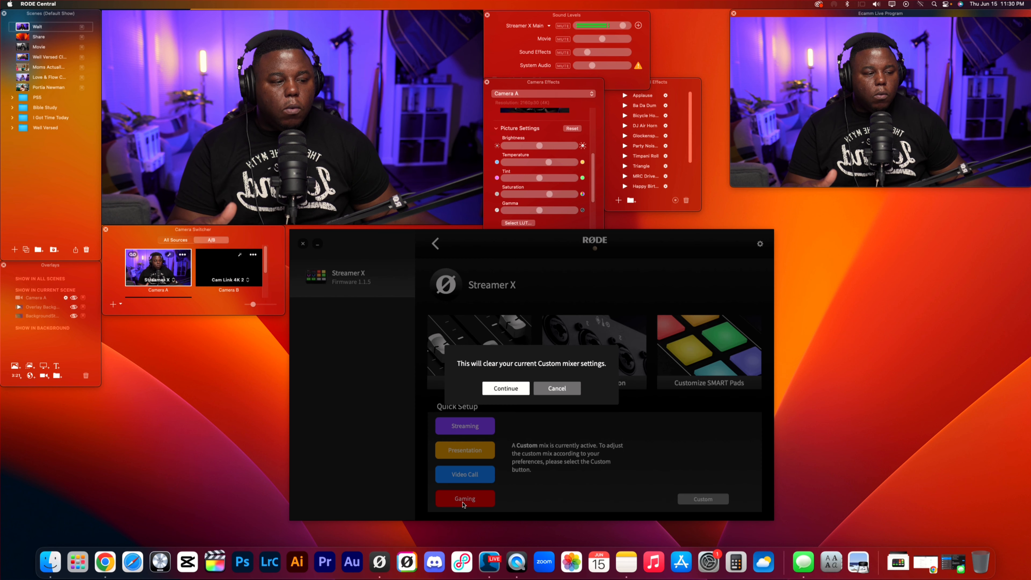
click(506, 387)
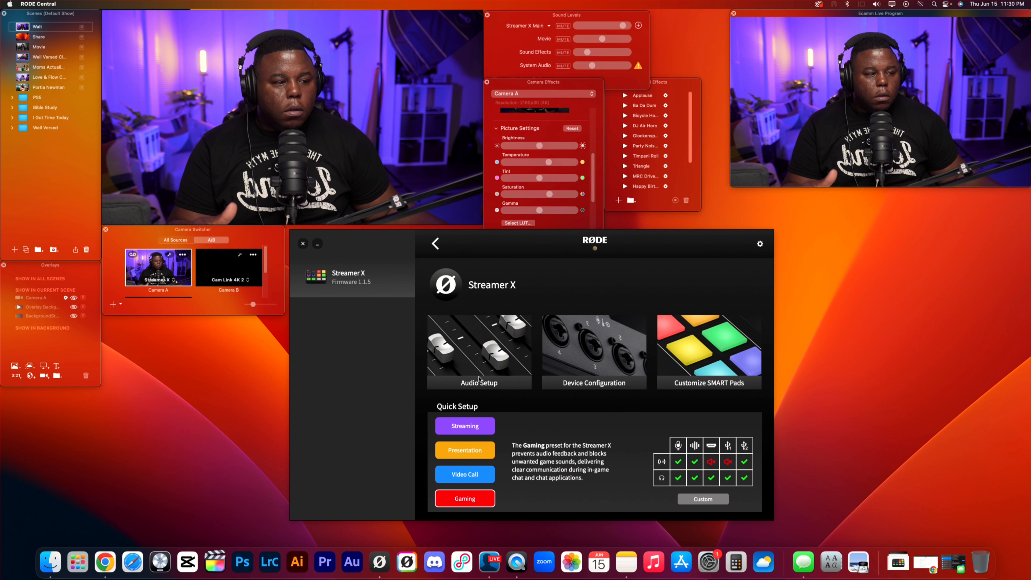
click(435, 244)
click(350, 275)
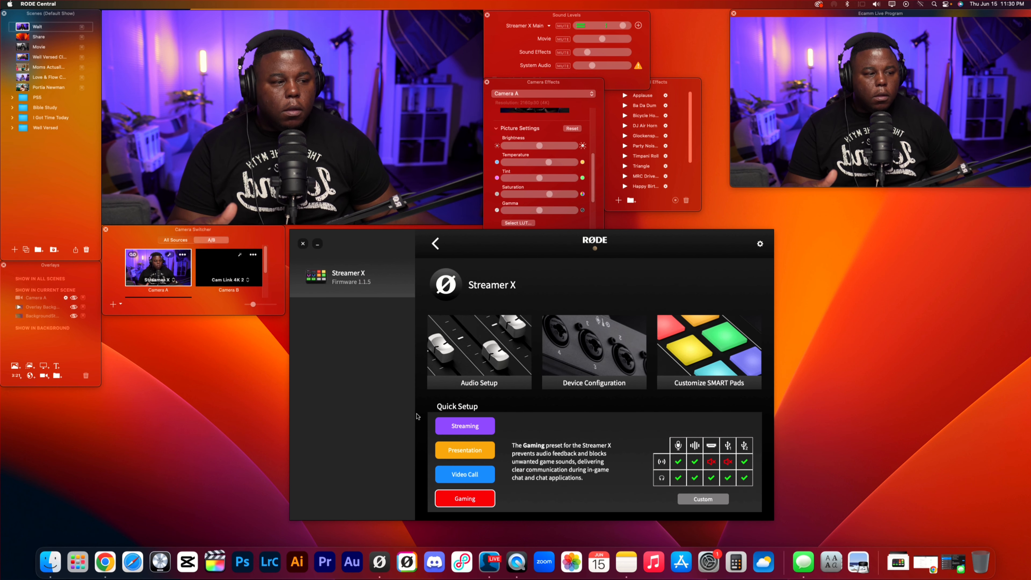
View the Device Configuration page, switch from the Gaming preset to the Custom mixer, and return to the device selection screen.
click(569, 355)
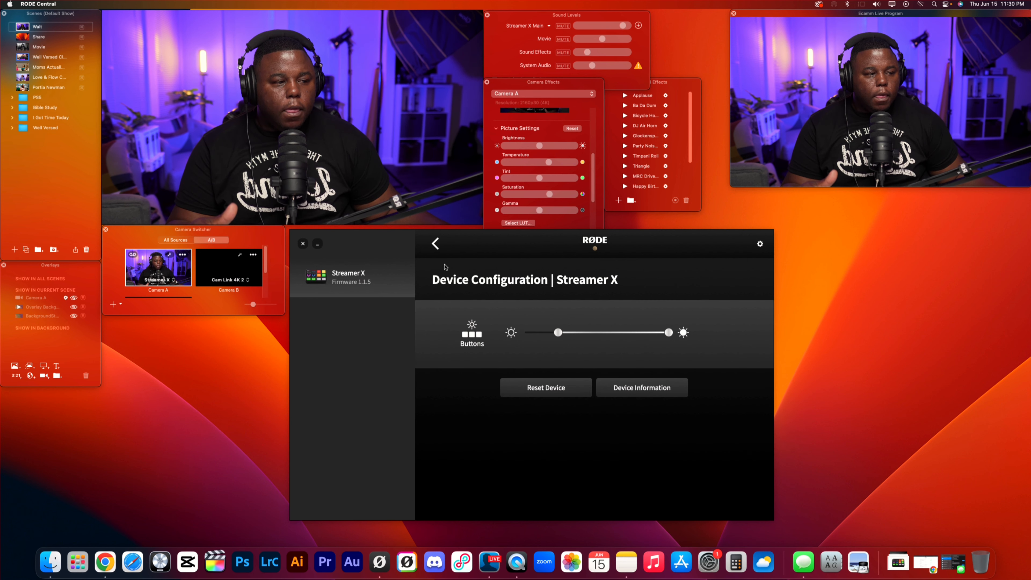
click(437, 246)
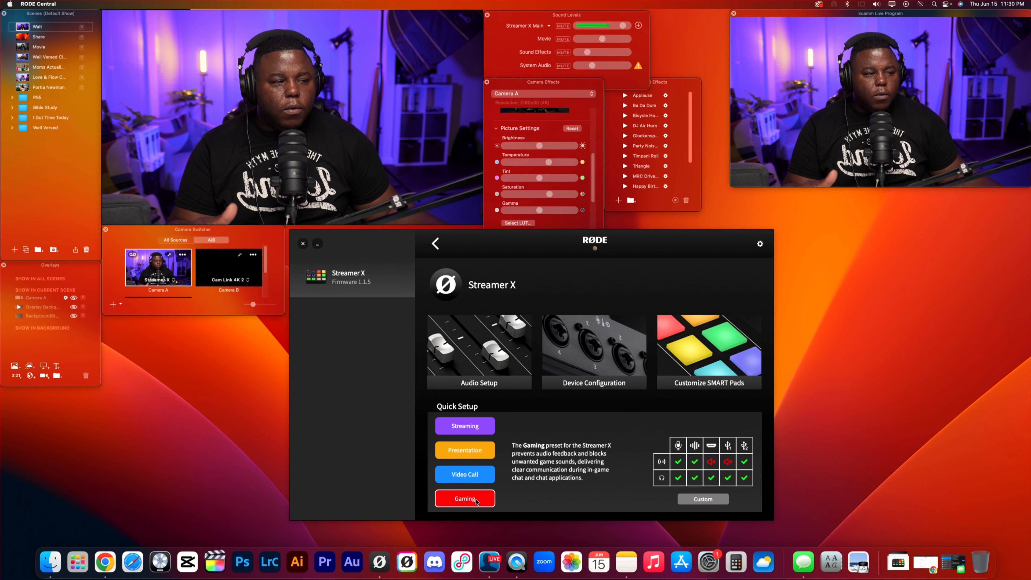
click(696, 498)
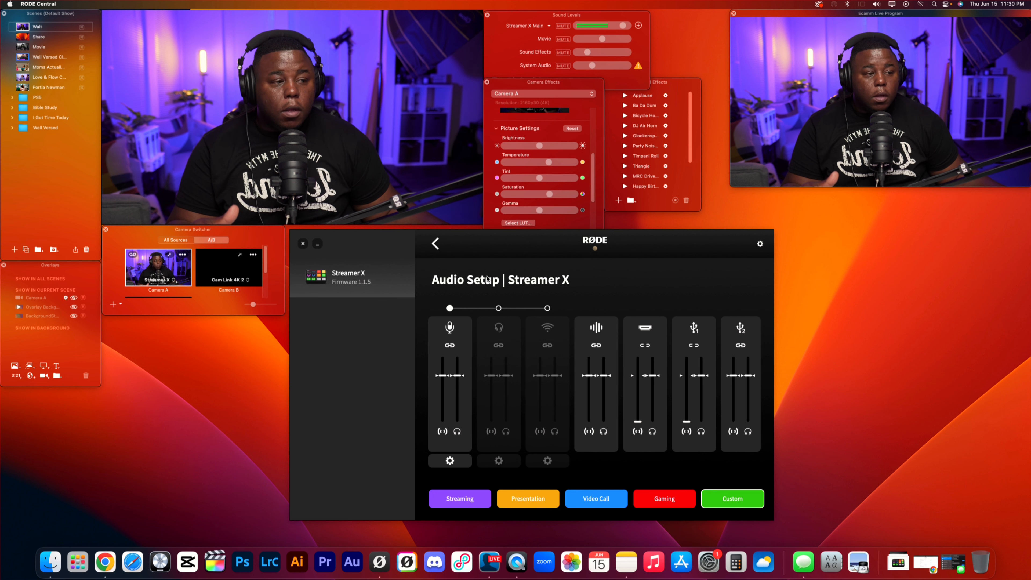
click(439, 245)
click(435, 244)
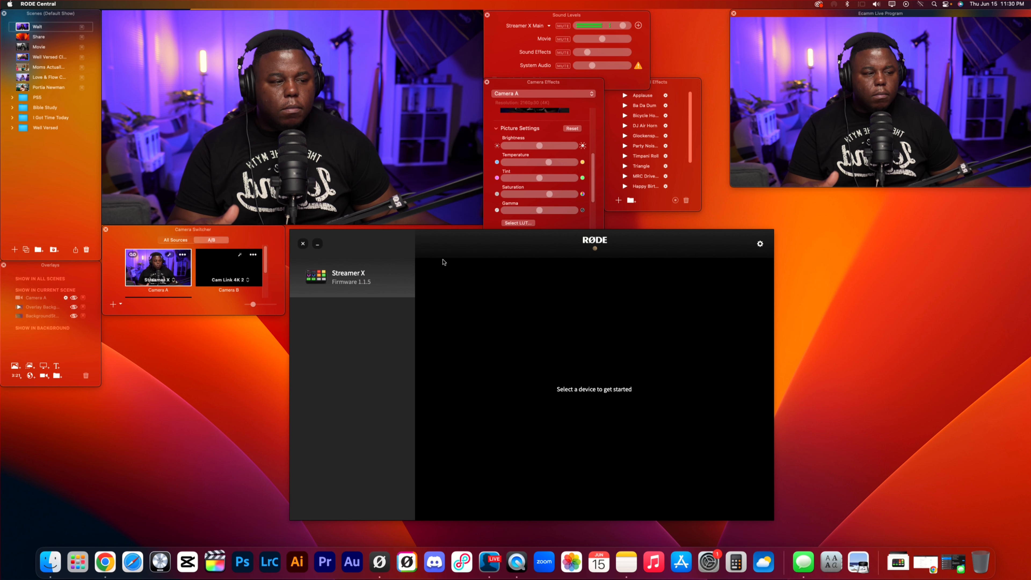
Open the Streamer X's Audio Setup and apply the Gaming preset, accepting that the custom mixer settings are cleared.
click(379, 280)
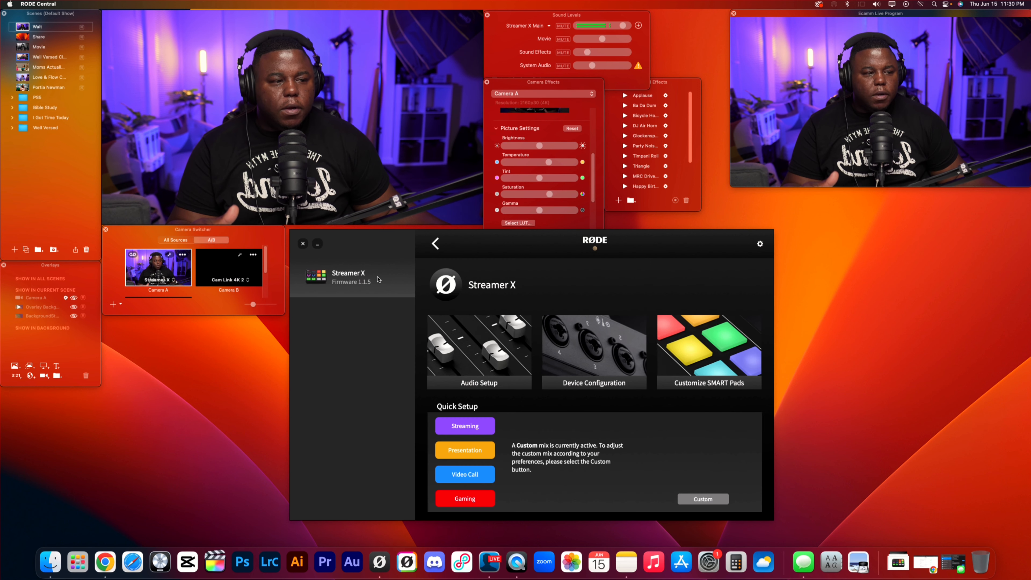
click(475, 358)
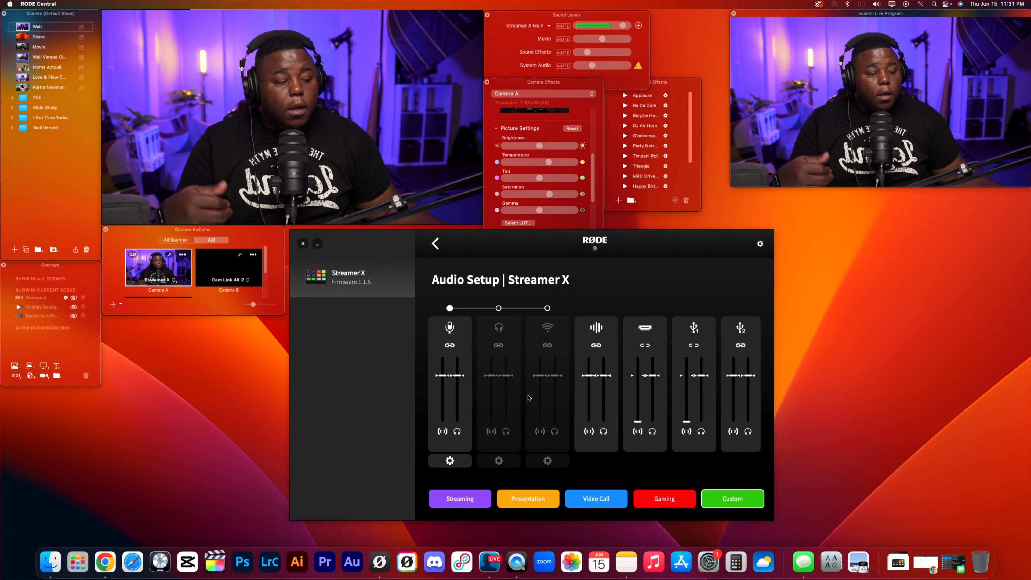
click(672, 507)
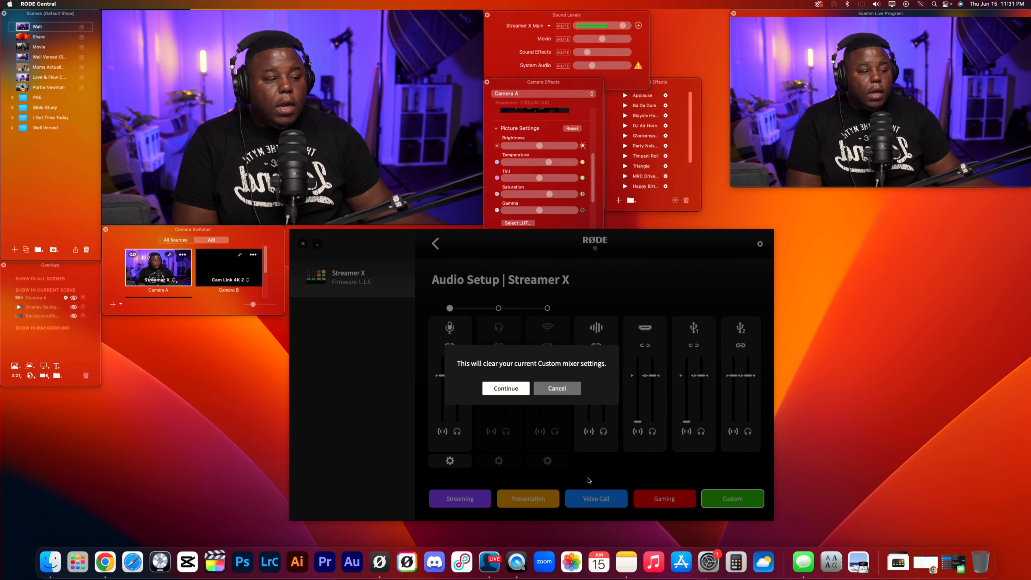
key(Return)
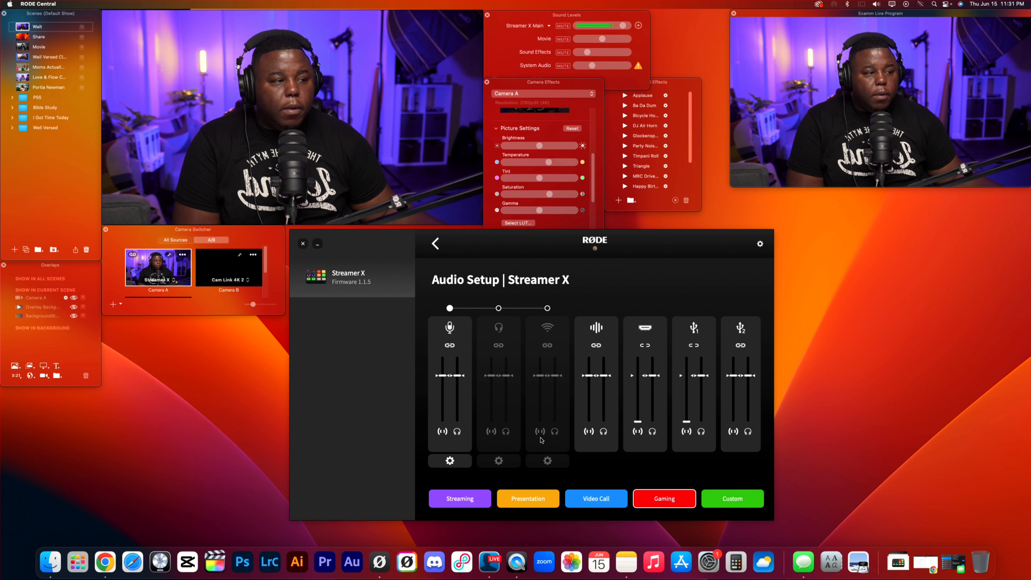
Raise the HDMI channel's stream level to match its headphone level, and lower it back to the minimum.
drag(642, 426, 638, 377)
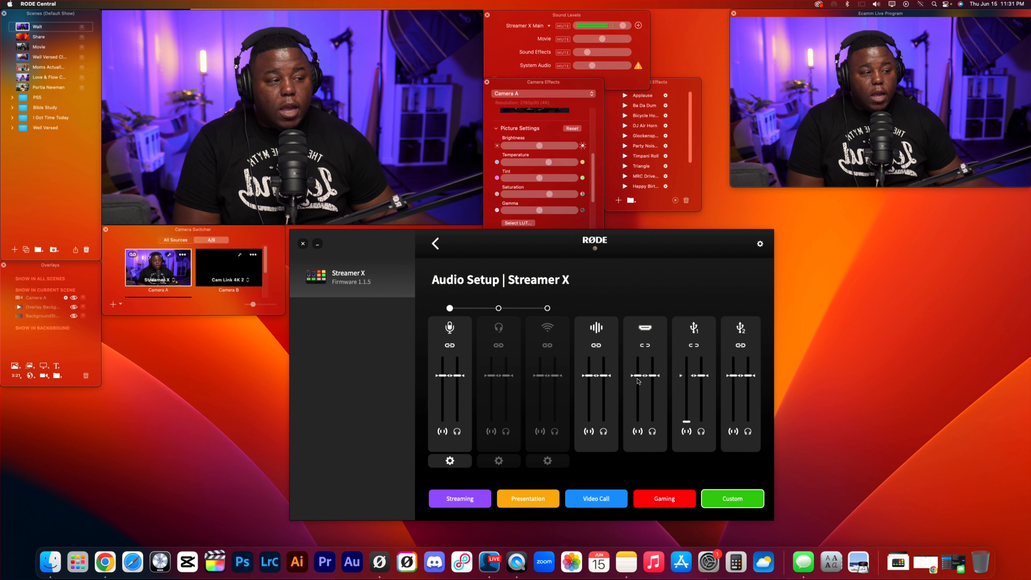
drag(637, 376, 638, 422)
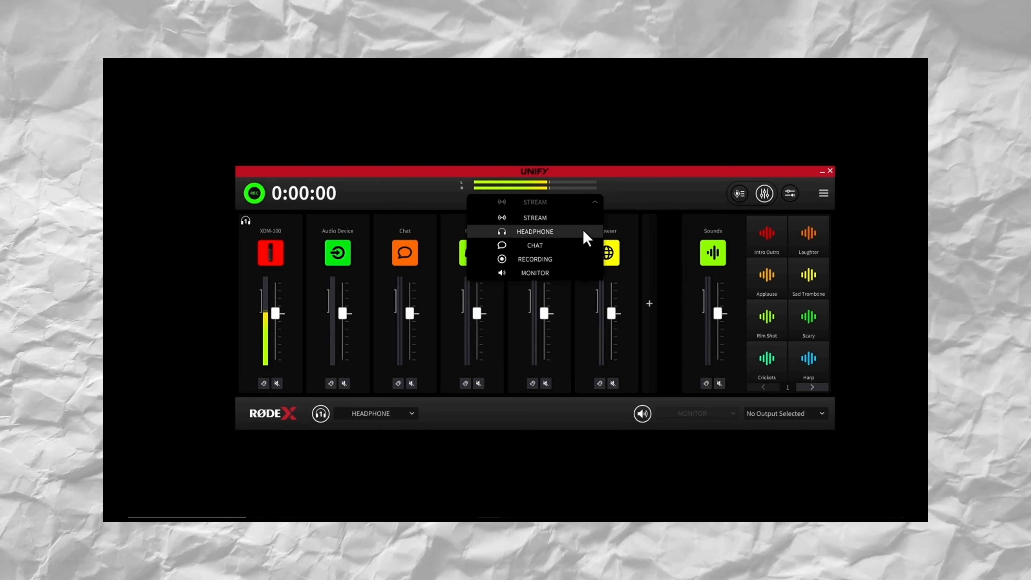
In the UNIFY mixer, switch to the Headphone mix, adjust the XDM-100 channel's level, and select the Chat mix.
click(582, 231)
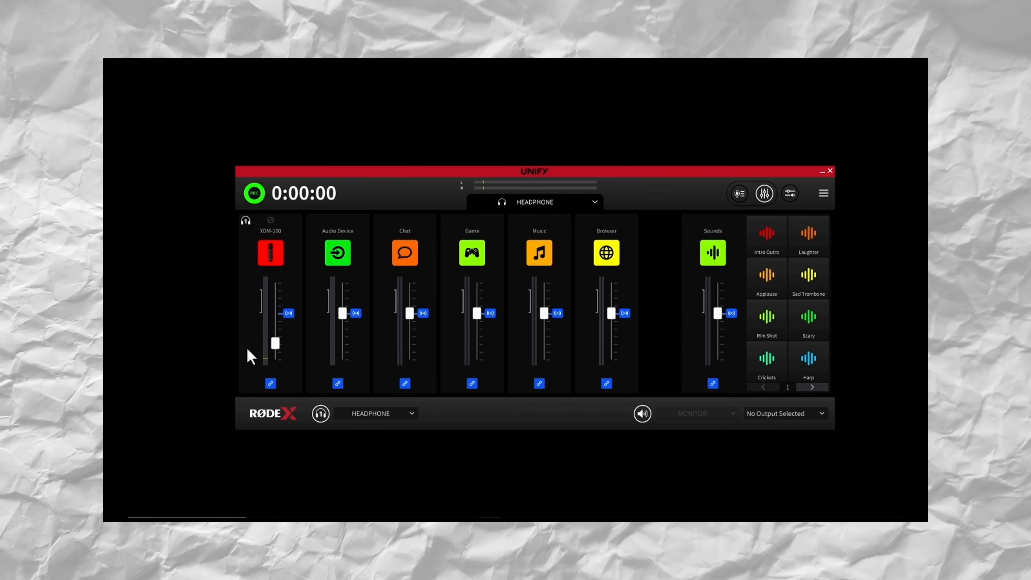
mouse_move(276, 342)
mouse_down()
mouse_move(290, 321)
mouse_move(289, 341)
mouse_up()
click(568, 202)
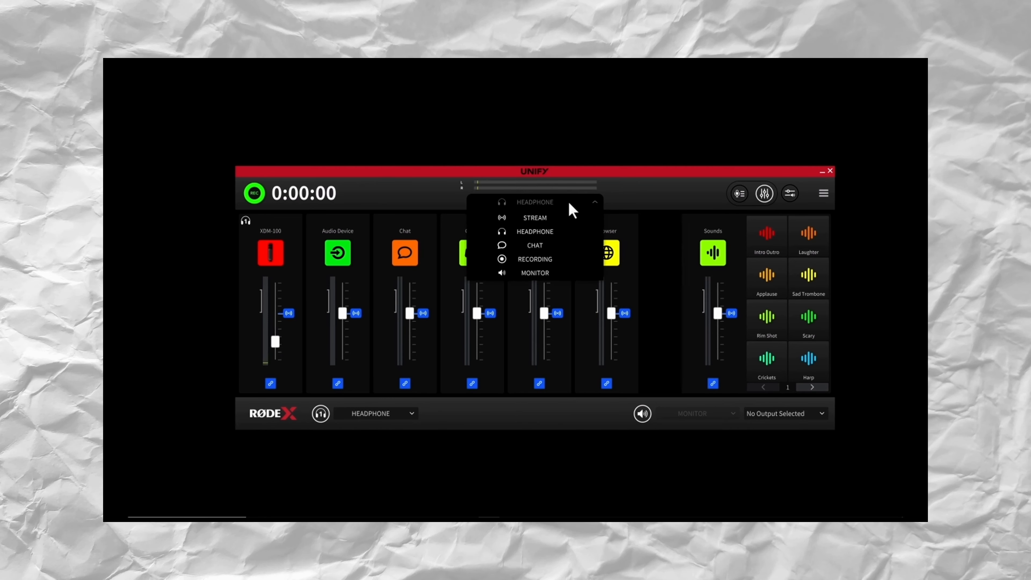
click(540, 245)
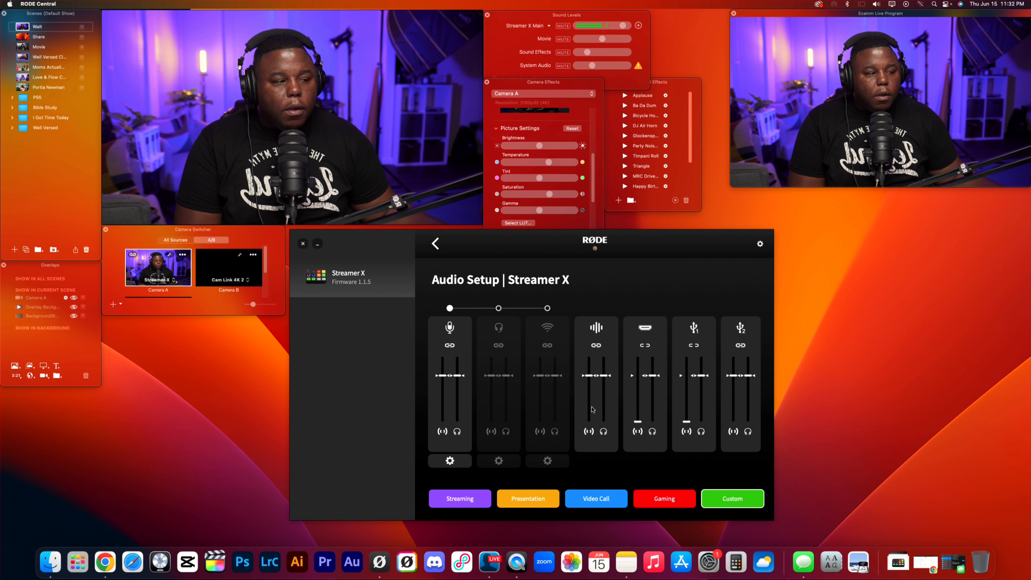
Return to the Streamer X device page in RØDE Central, open SMART Pads customization and view the Airhorn pad's sound settings.
click(435, 246)
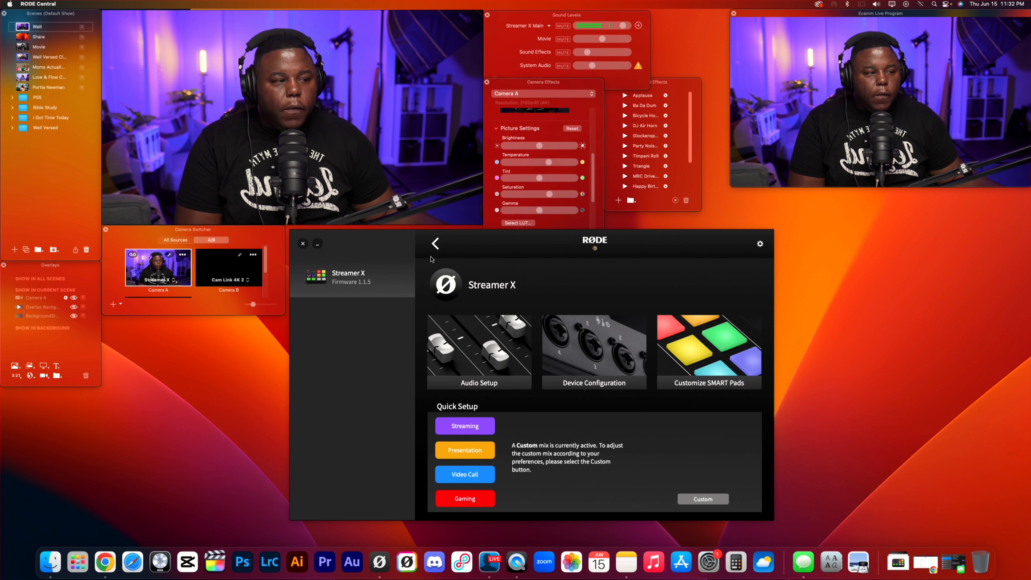
click(681, 341)
click(594, 424)
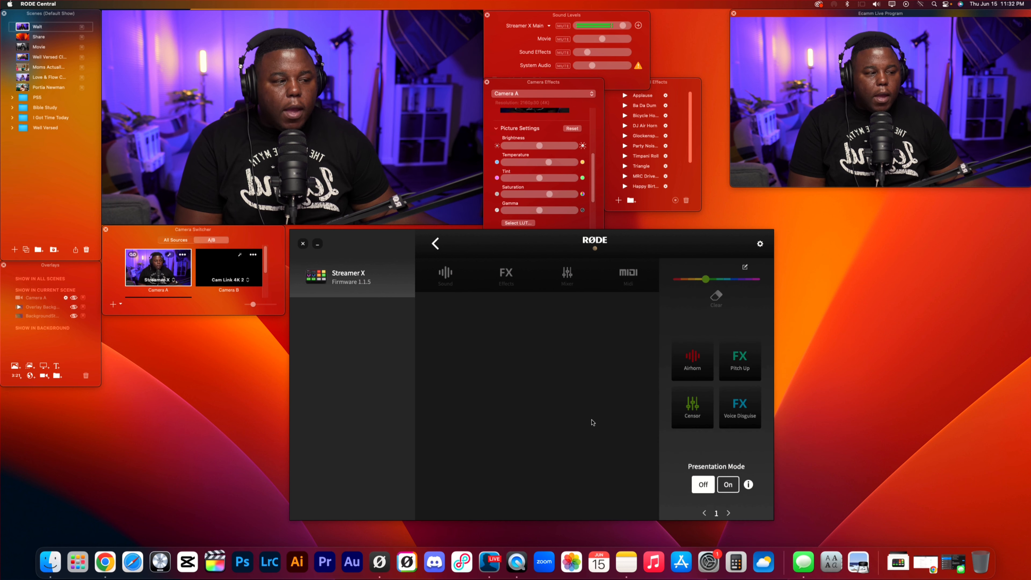
click(692, 358)
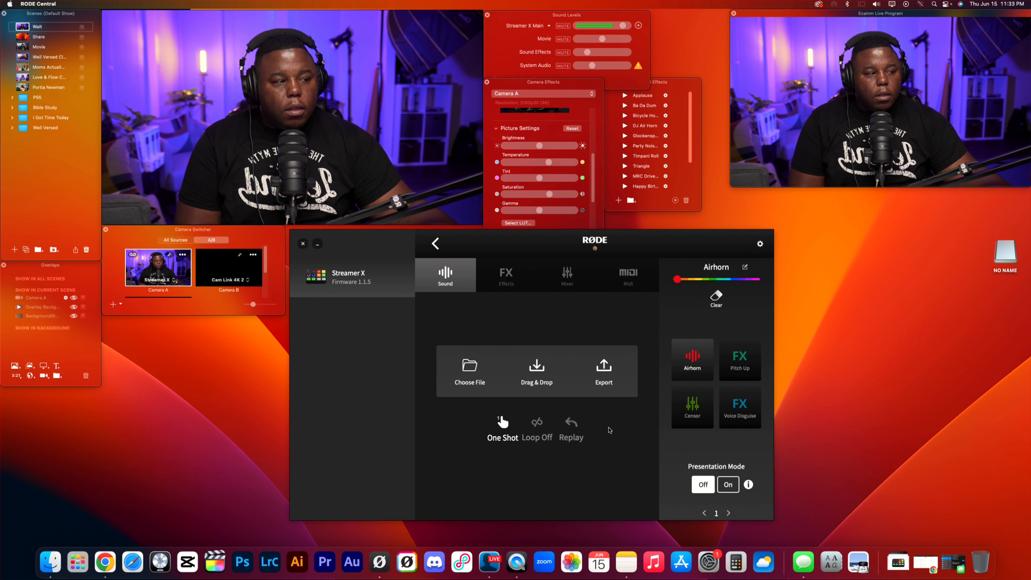
Try the Voice Disguise and Robot effects on the Pitch Up pad, and switch it back to Pitch Shift.
click(741, 356)
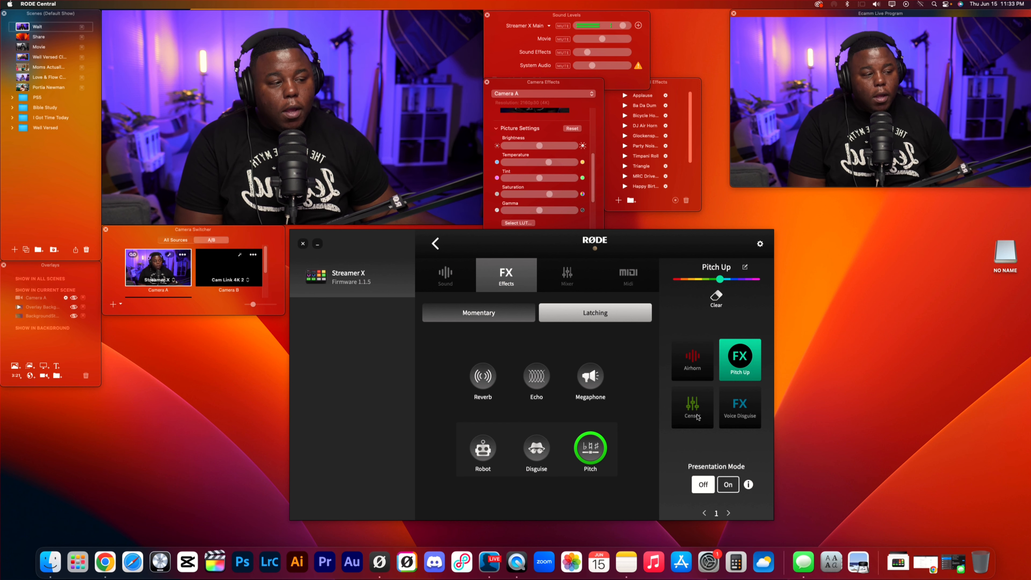
click(536, 454)
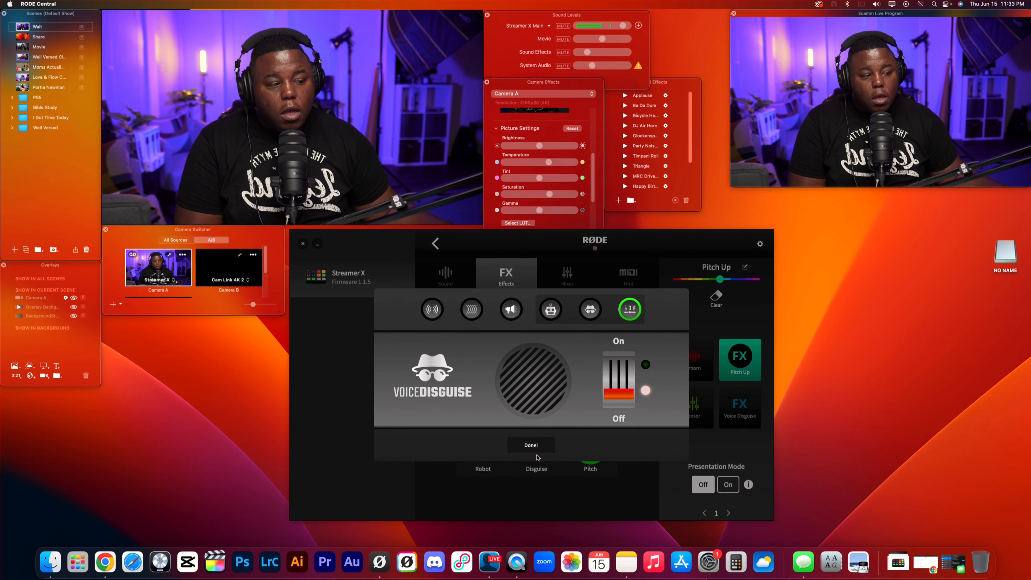
click(591, 313)
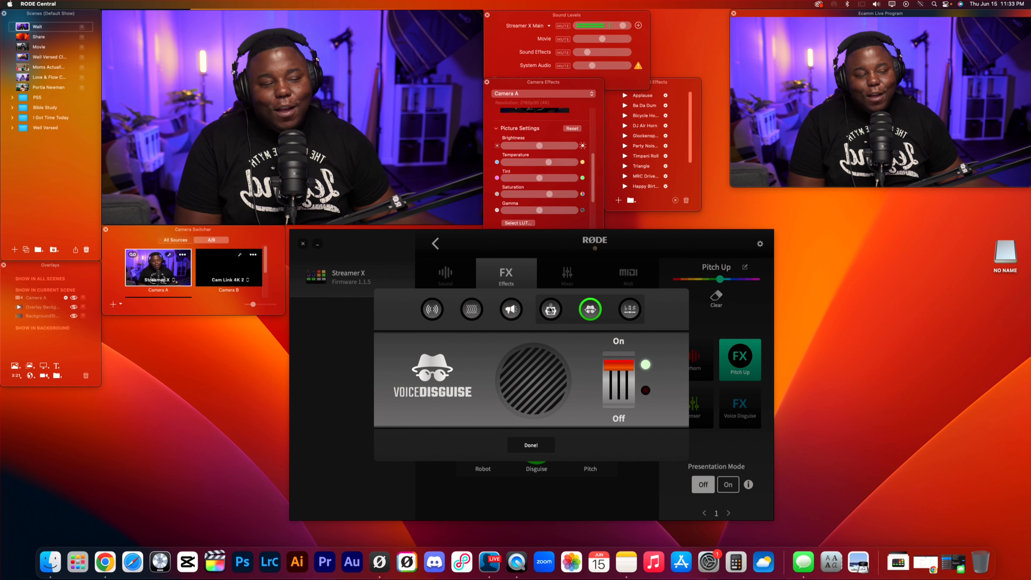
click(553, 314)
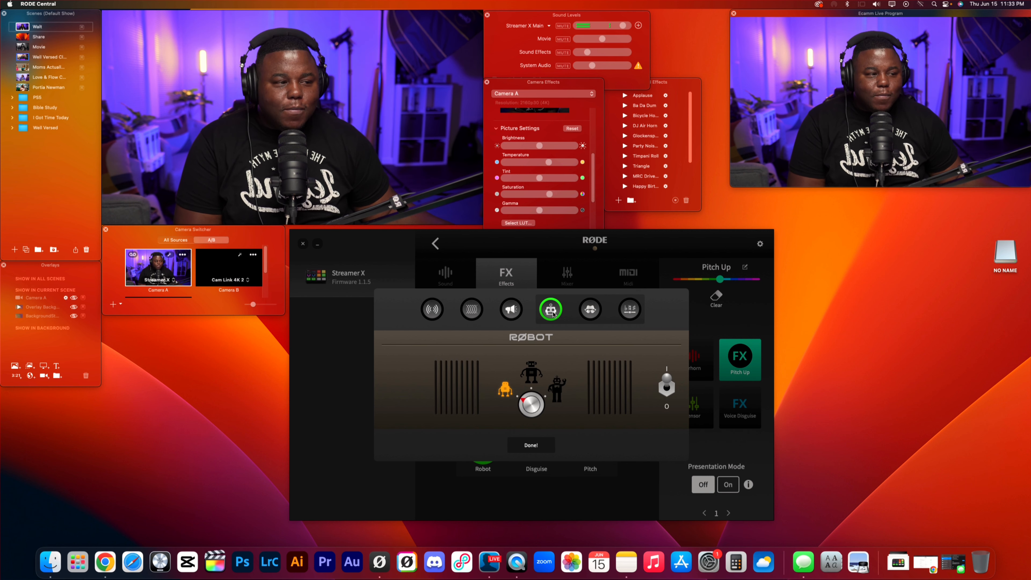
click(631, 315)
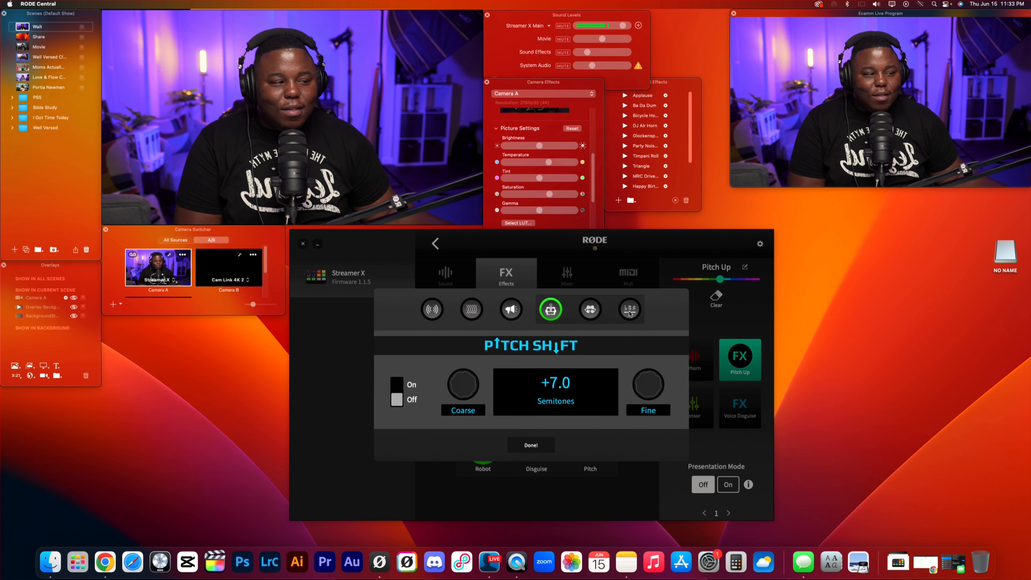
click(627, 312)
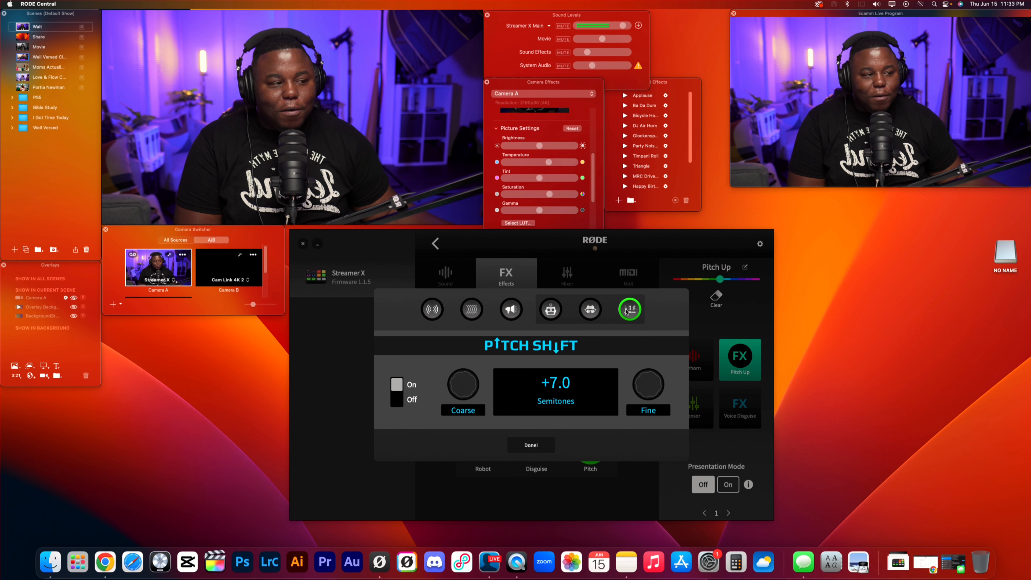
click(545, 442)
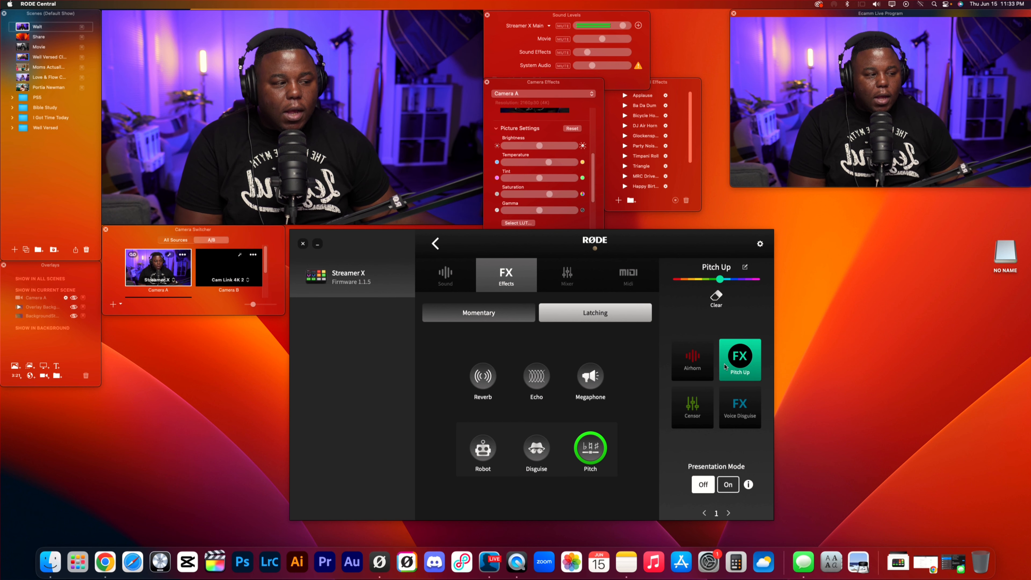
Review the Airhorn pad's sound playback options and the Censor pad's mixer settings.
click(692, 370)
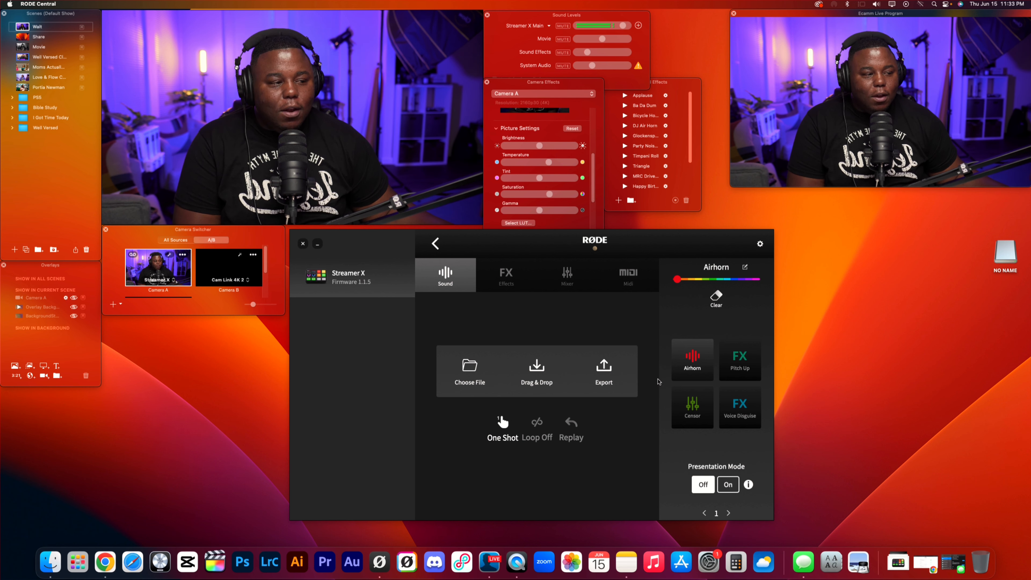
click(688, 412)
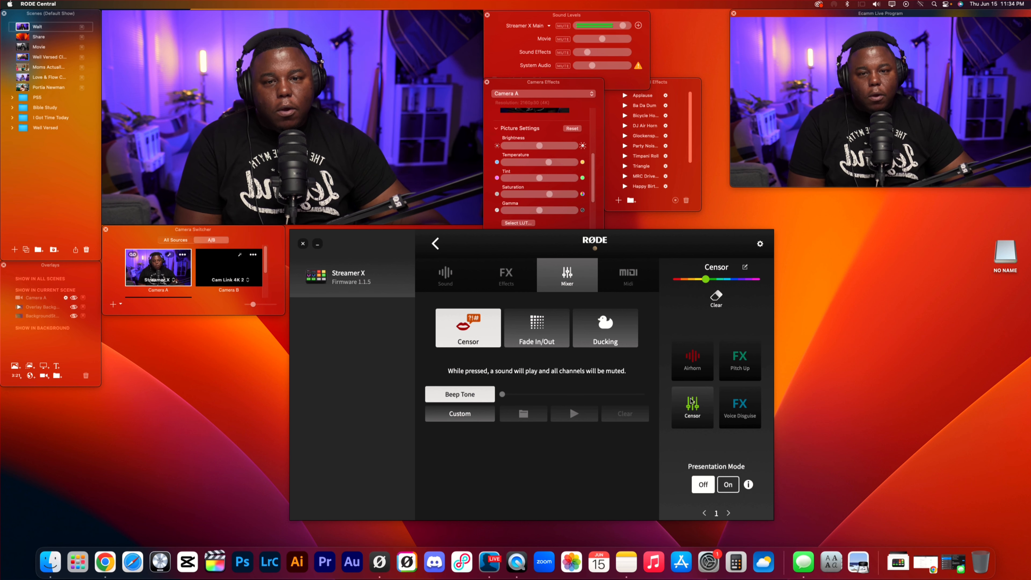
click(692, 402)
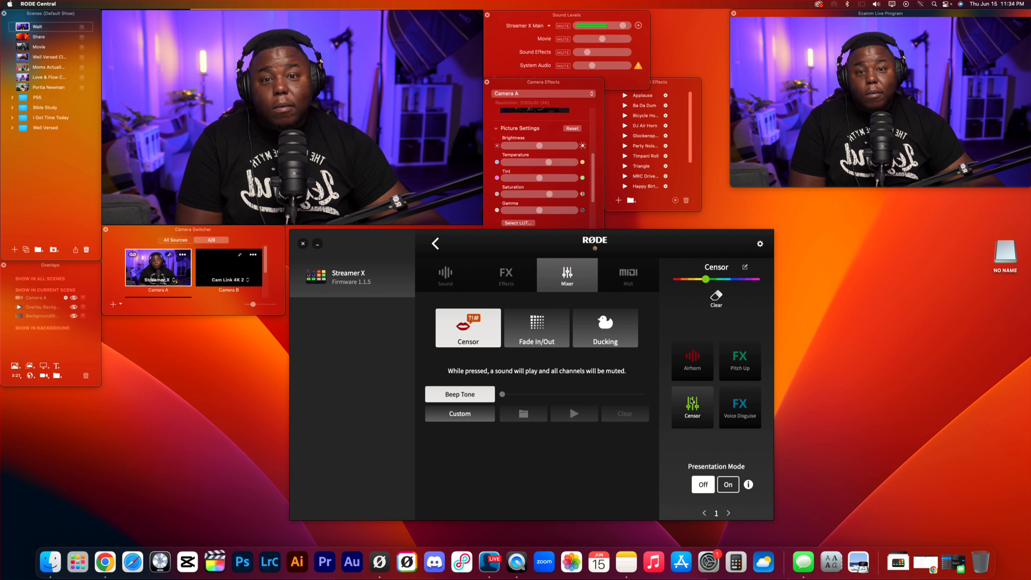
click(692, 401)
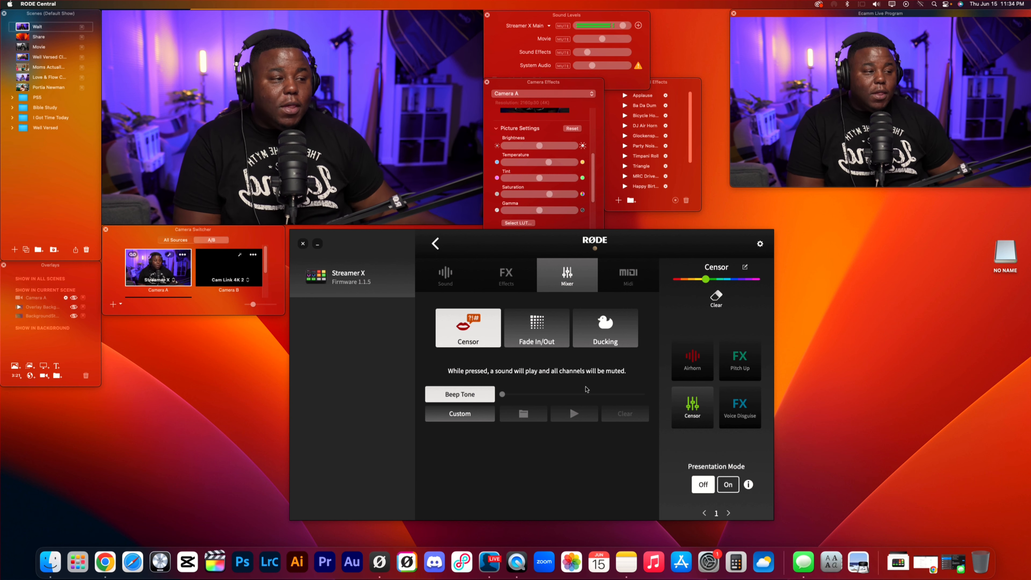
Try changing the Censor pad's type to MIDI and to Effects, cancelling each overwrite, and return to the Streamer X device page.
click(631, 281)
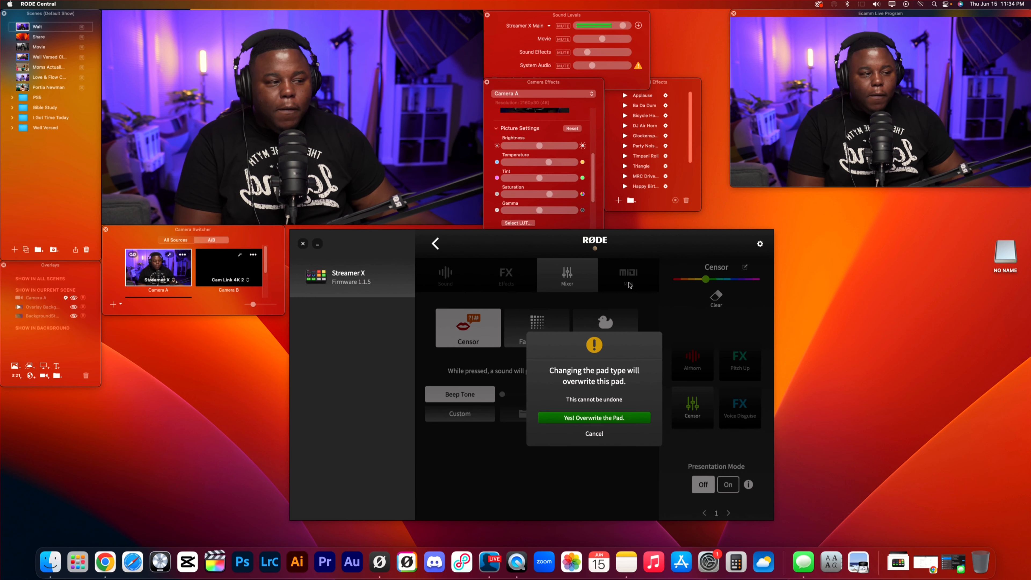
click(594, 434)
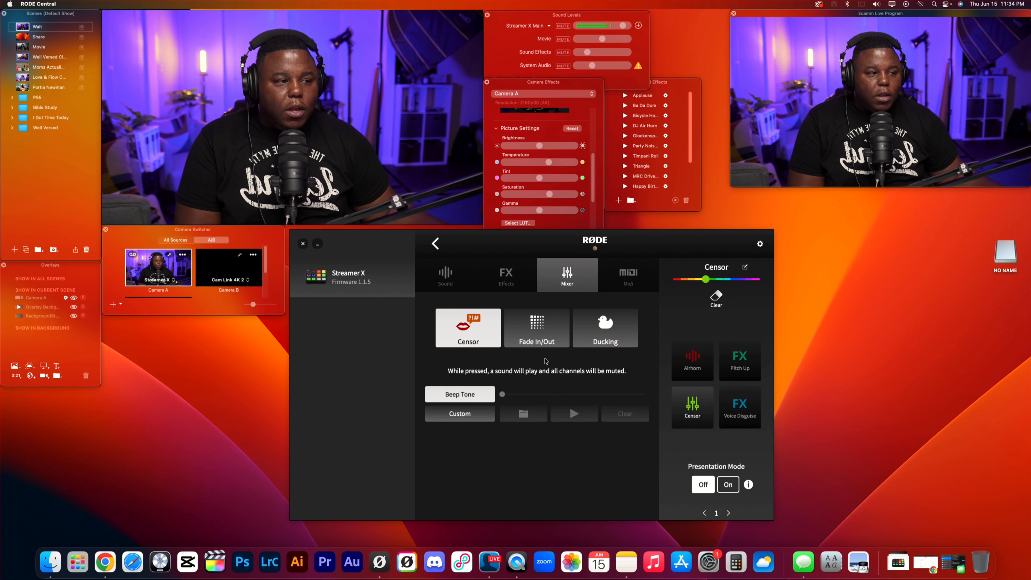
click(508, 280)
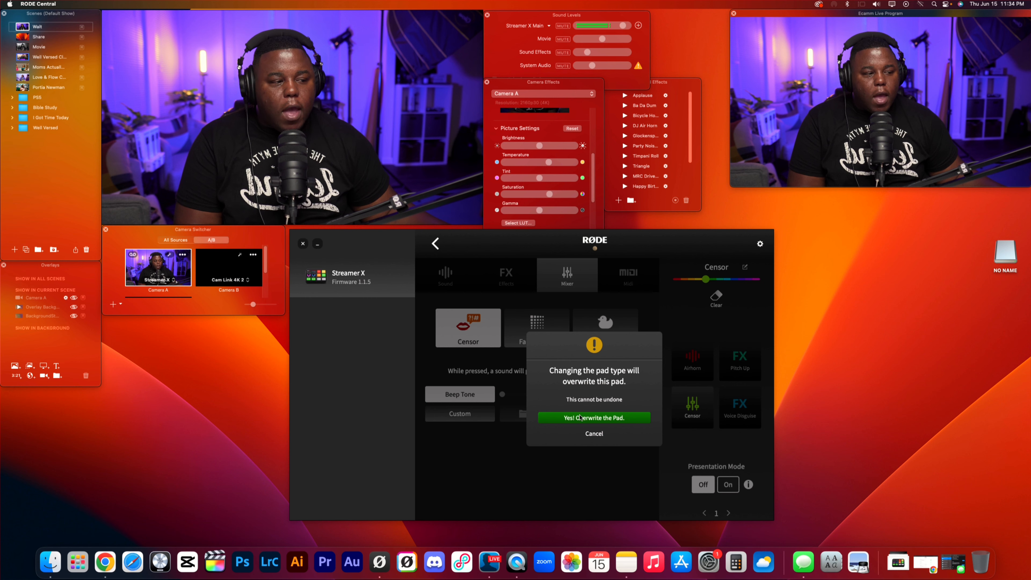
click(595, 433)
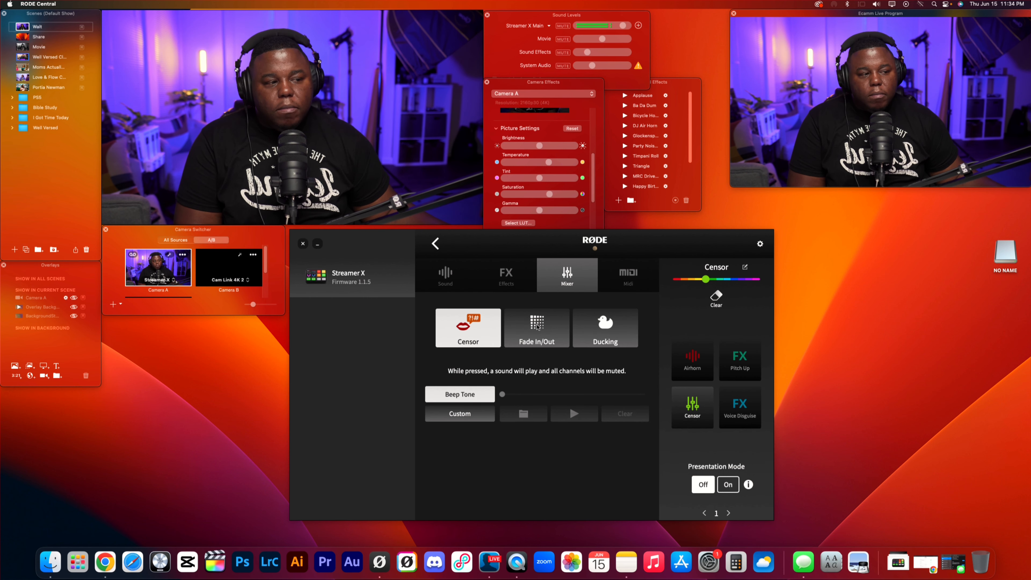
click(520, 283)
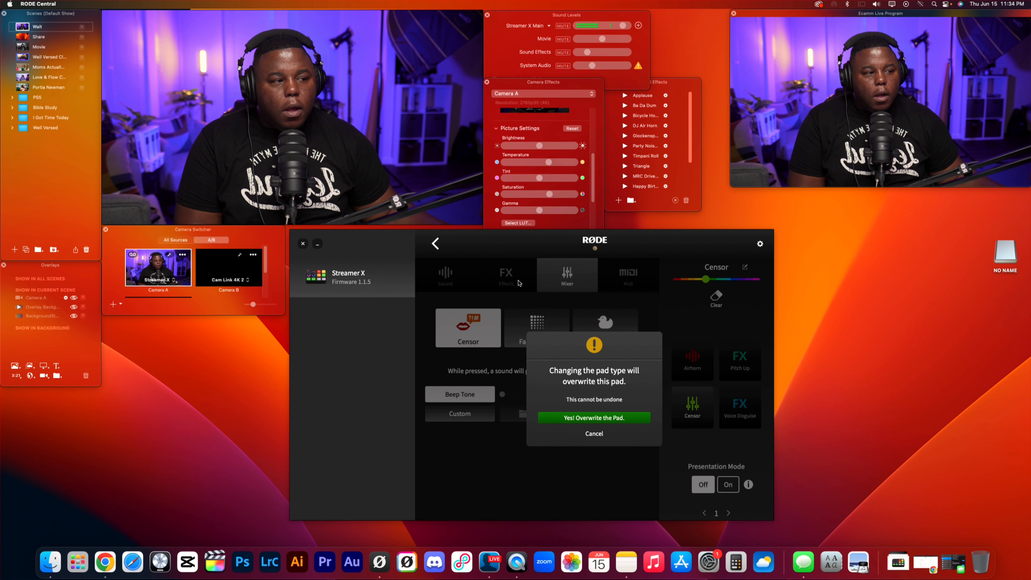
click(589, 435)
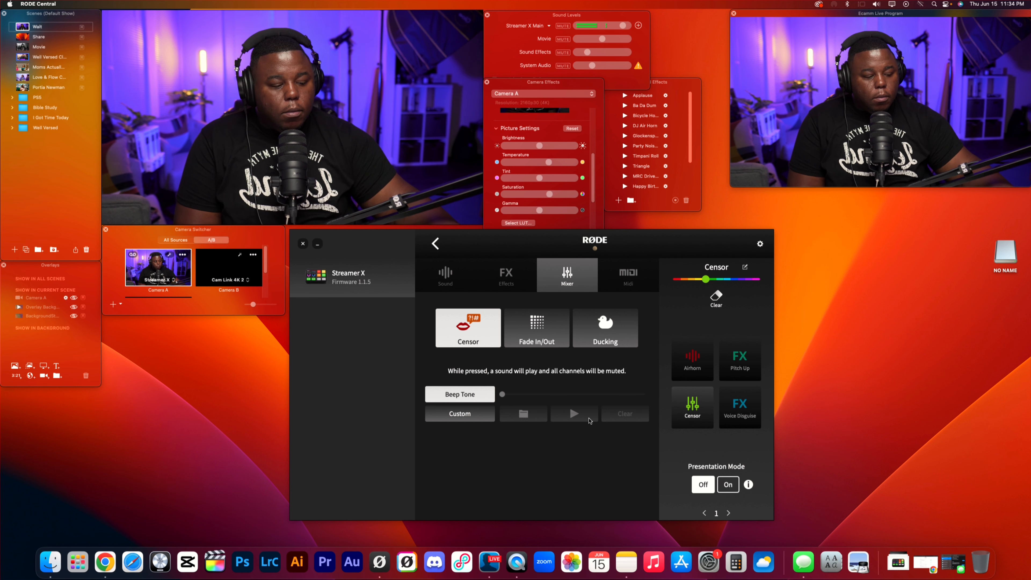
click(435, 243)
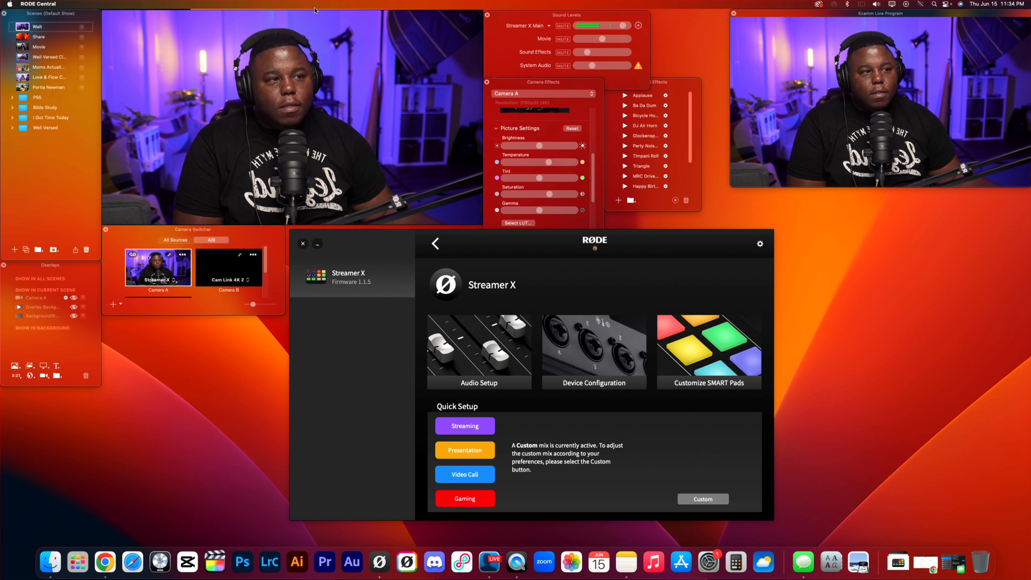
Switch to Ecamm Live, view its stream and scene options, and close them without changing anything.
click(360, 21)
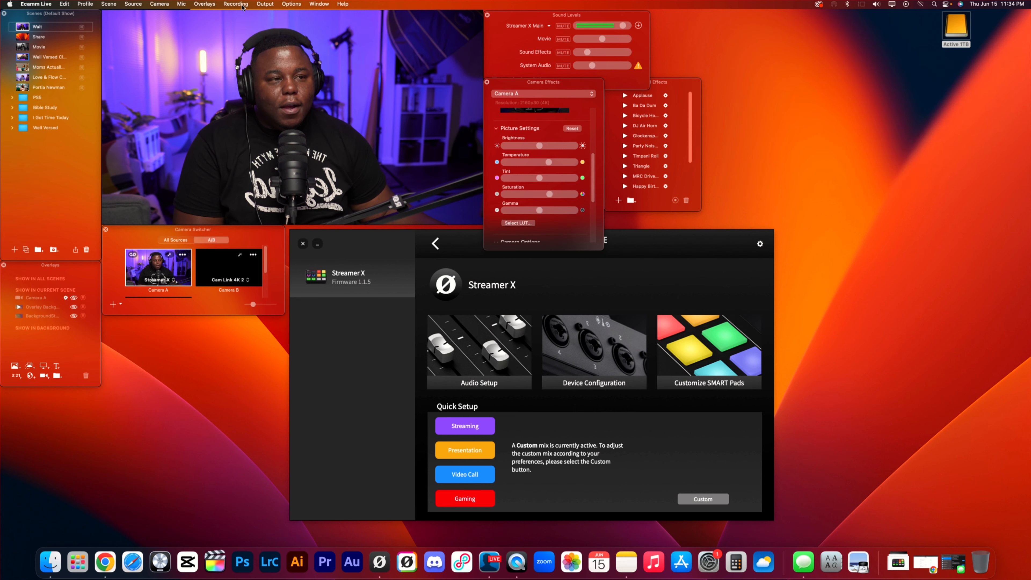
click(277, 6)
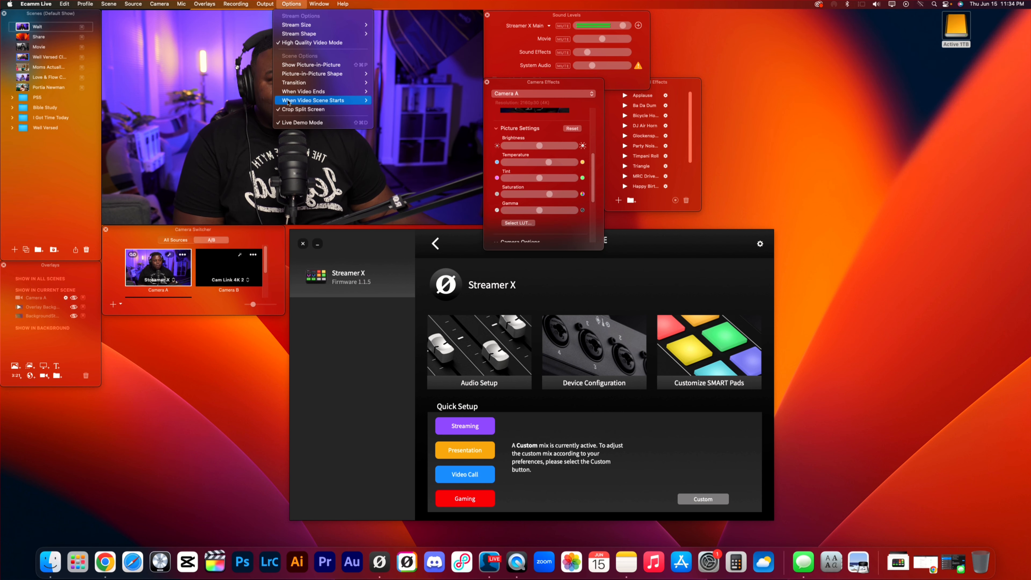
click(240, 101)
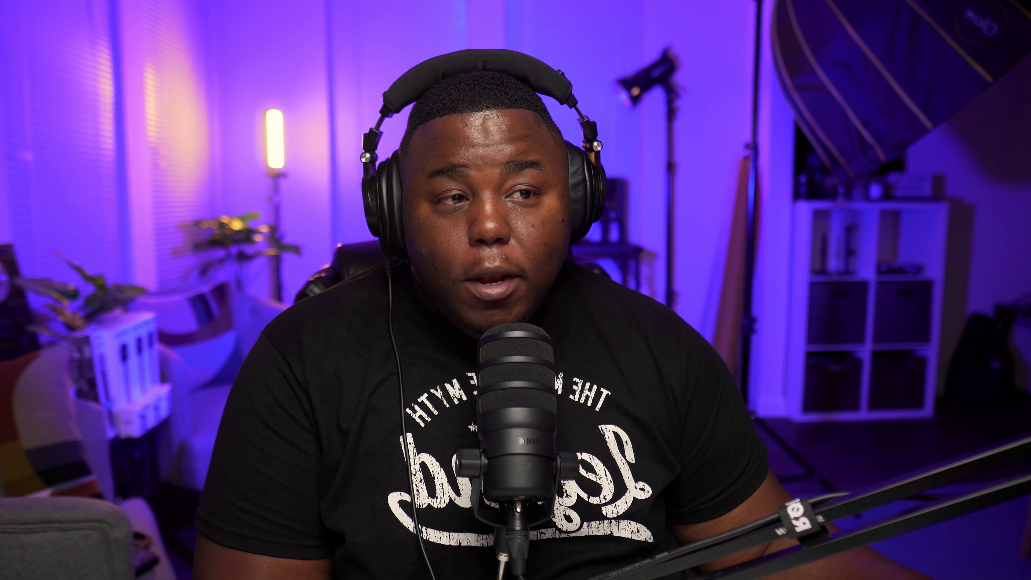